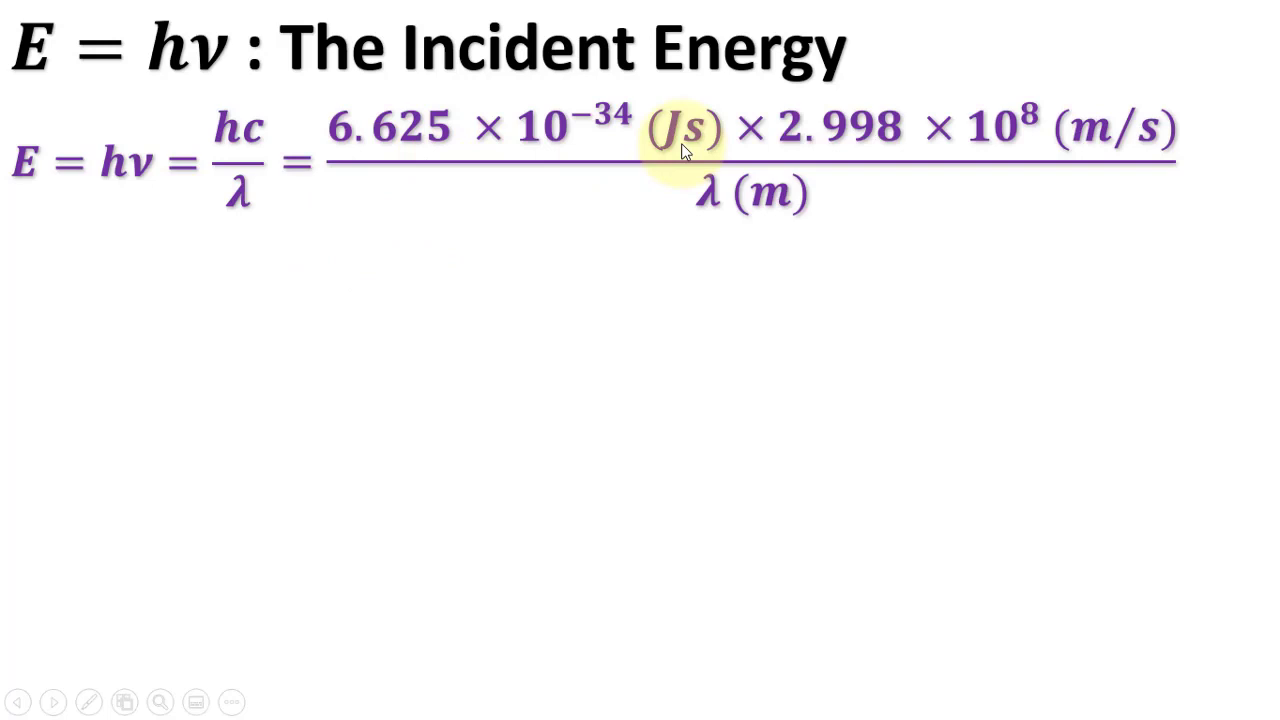
# Advance the slide animation to show 1 eV = 1.602 × 10⁻¹⁹ J and the equation's second line
pyautogui.click(633, 316)
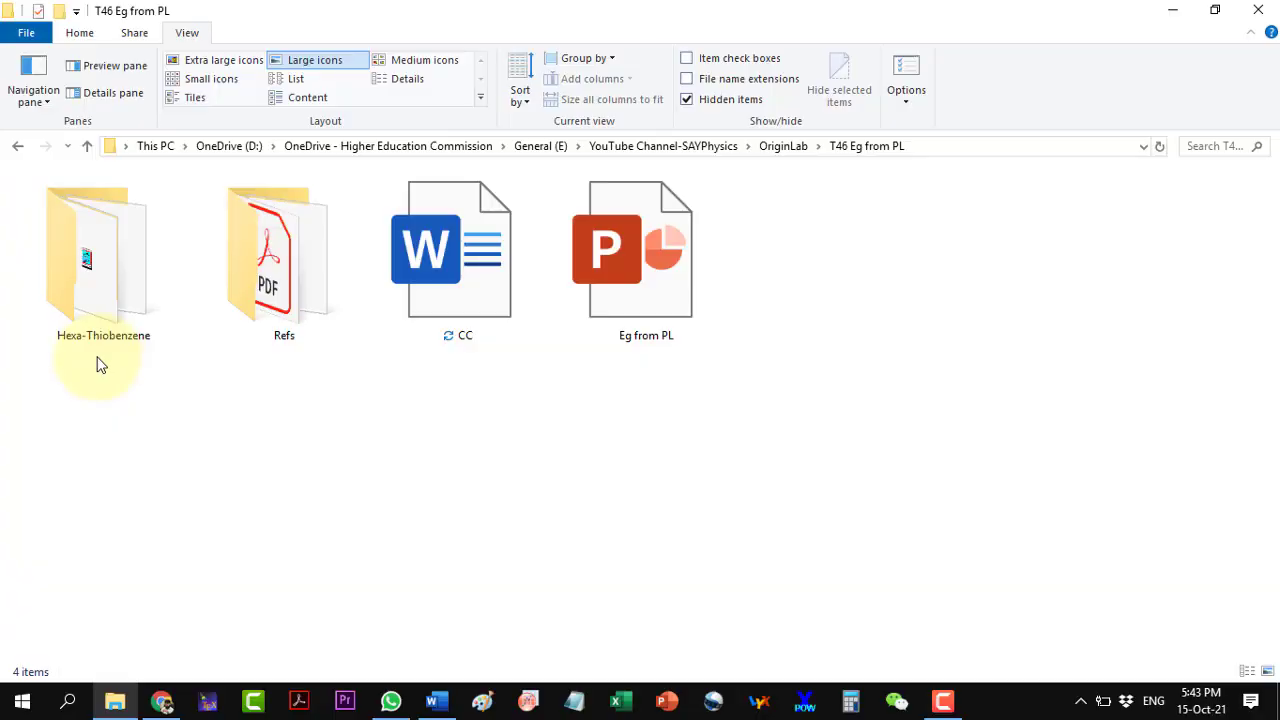
# Open the Hexa-Thiobenzene folder and launch '1. UV-Vis-Bandgap Energy HTB' in Origin
pyautogui.click(88, 258)
pyautogui.doubleClick(88, 258)
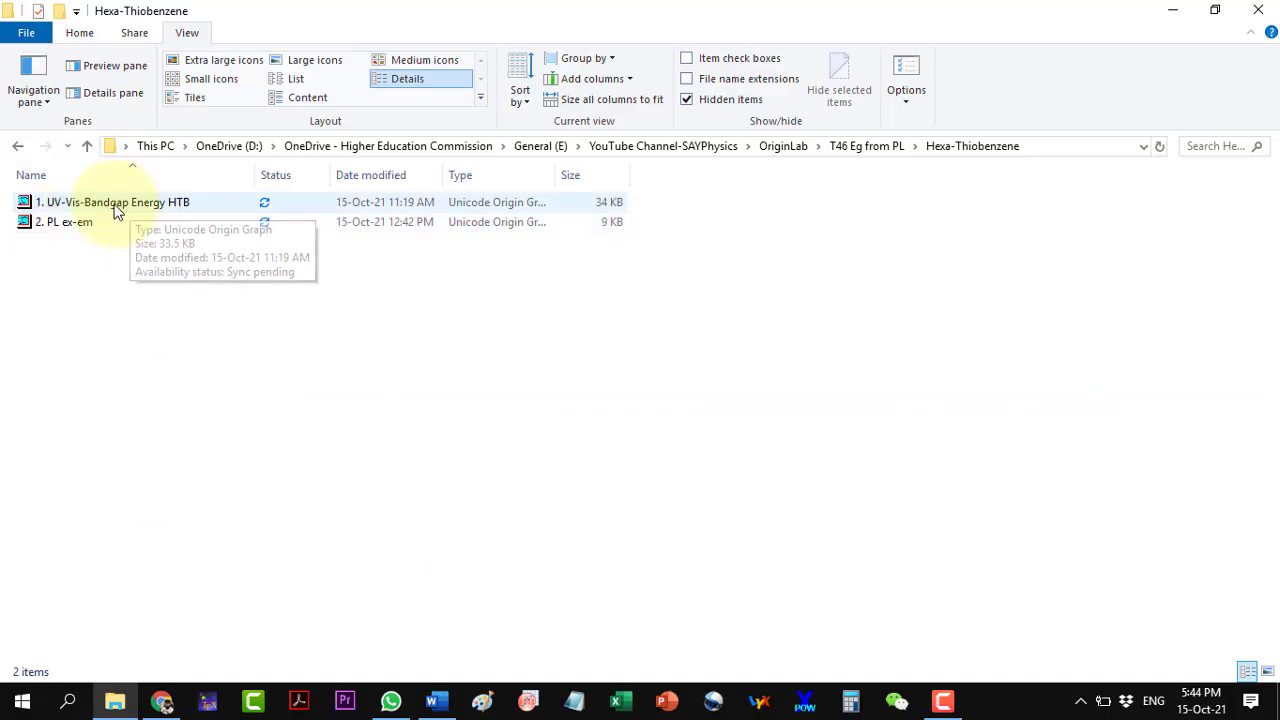
pyautogui.doubleClick(229, 411)
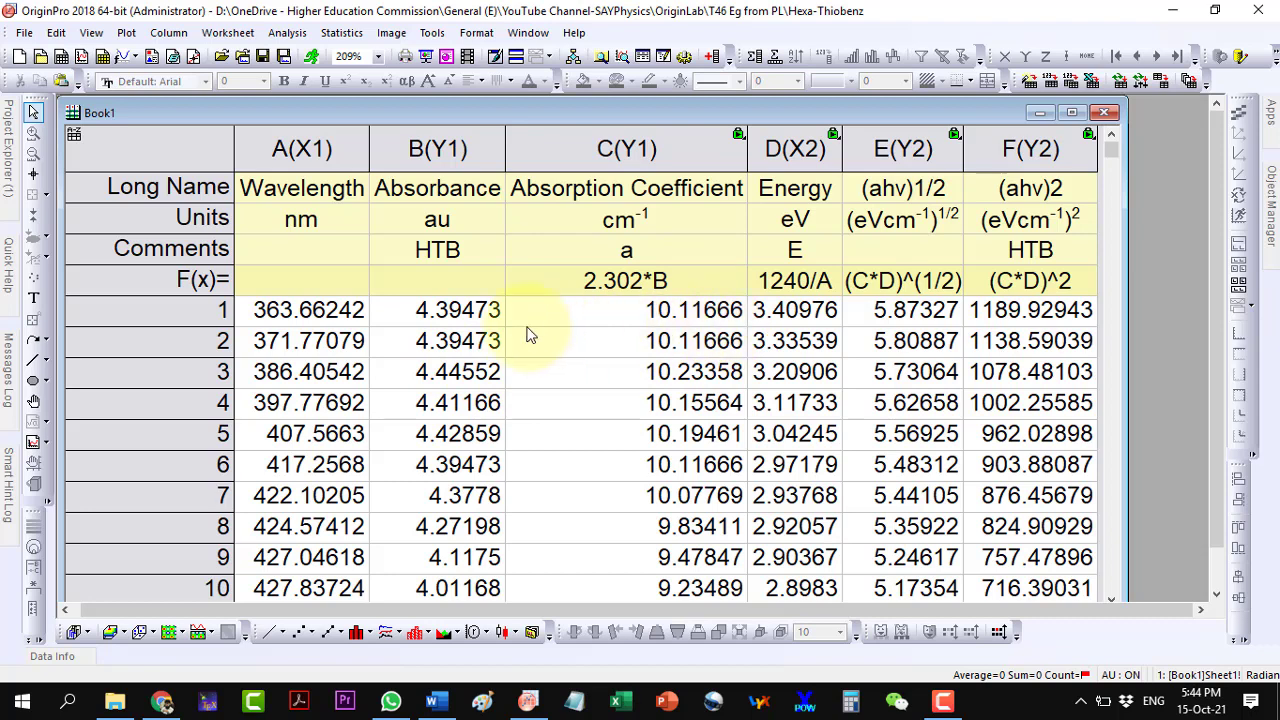
# Plot Absorbance against Wavelength as a line graph and view it
pyautogui.moveTo(308, 150); pyautogui.dragTo(437, 148)
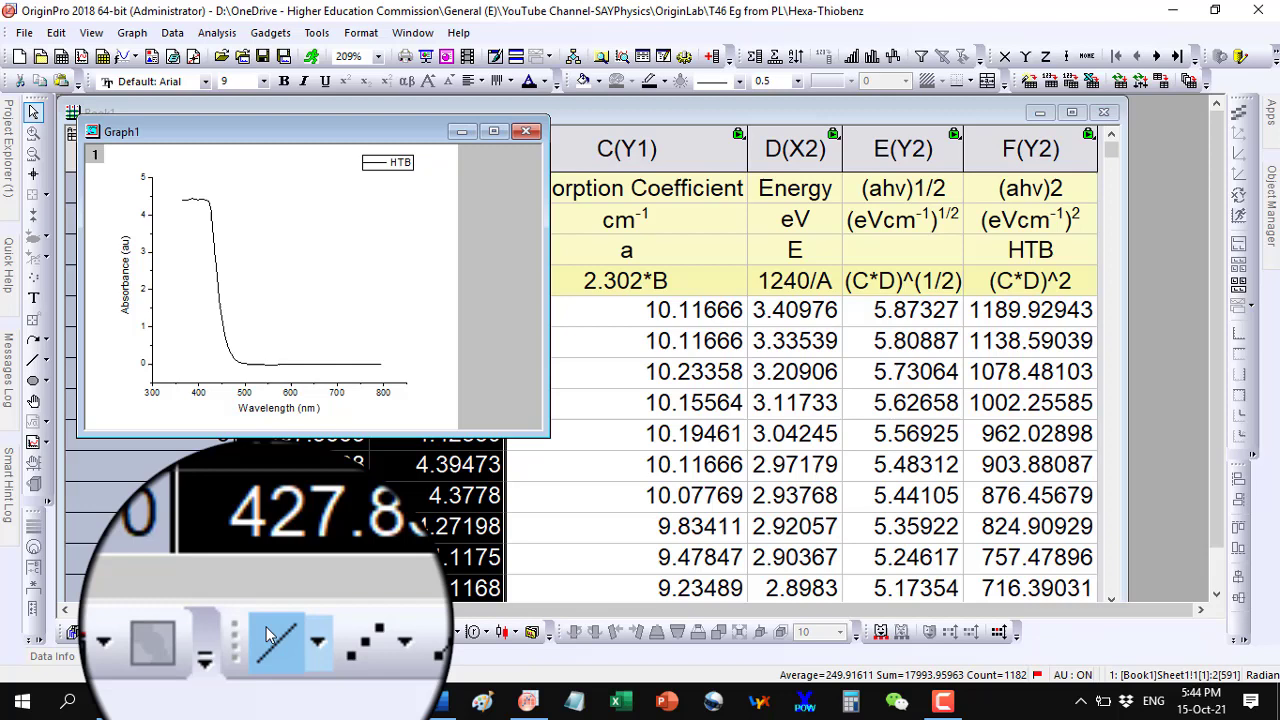
pyautogui.click(487, 123)
pyautogui.click(496, 133)
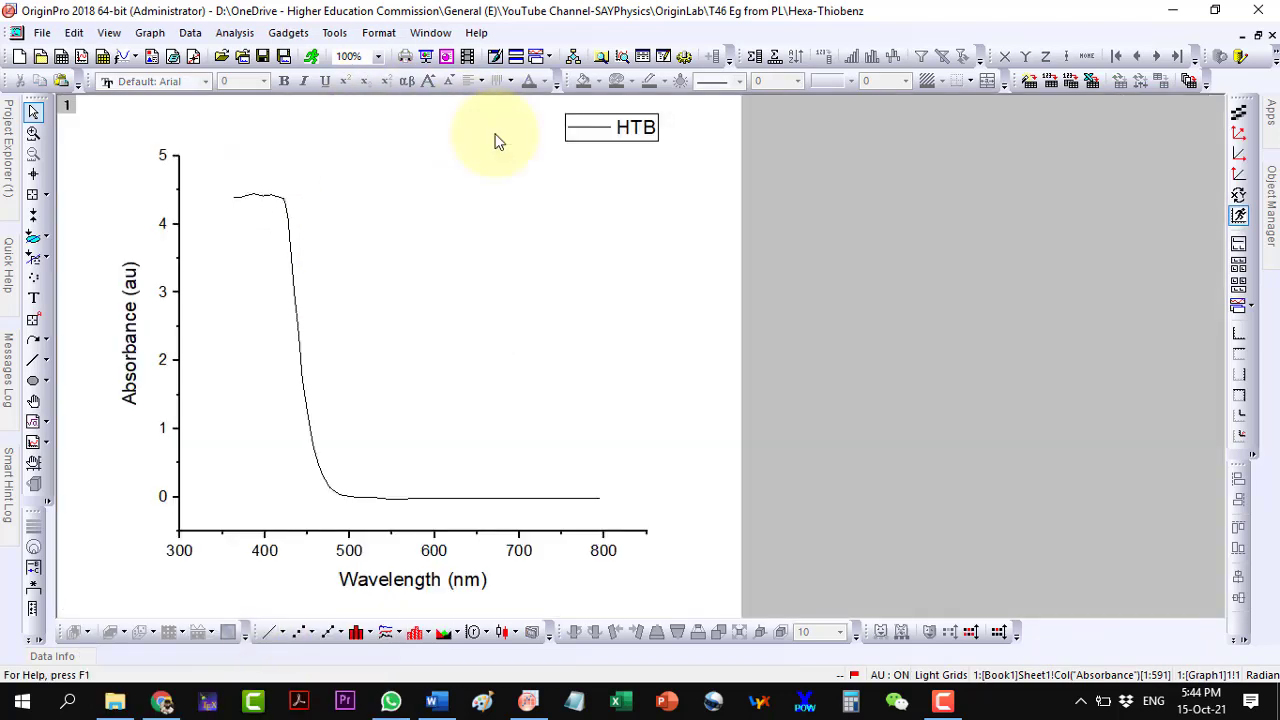
pyautogui.click(1259, 37)
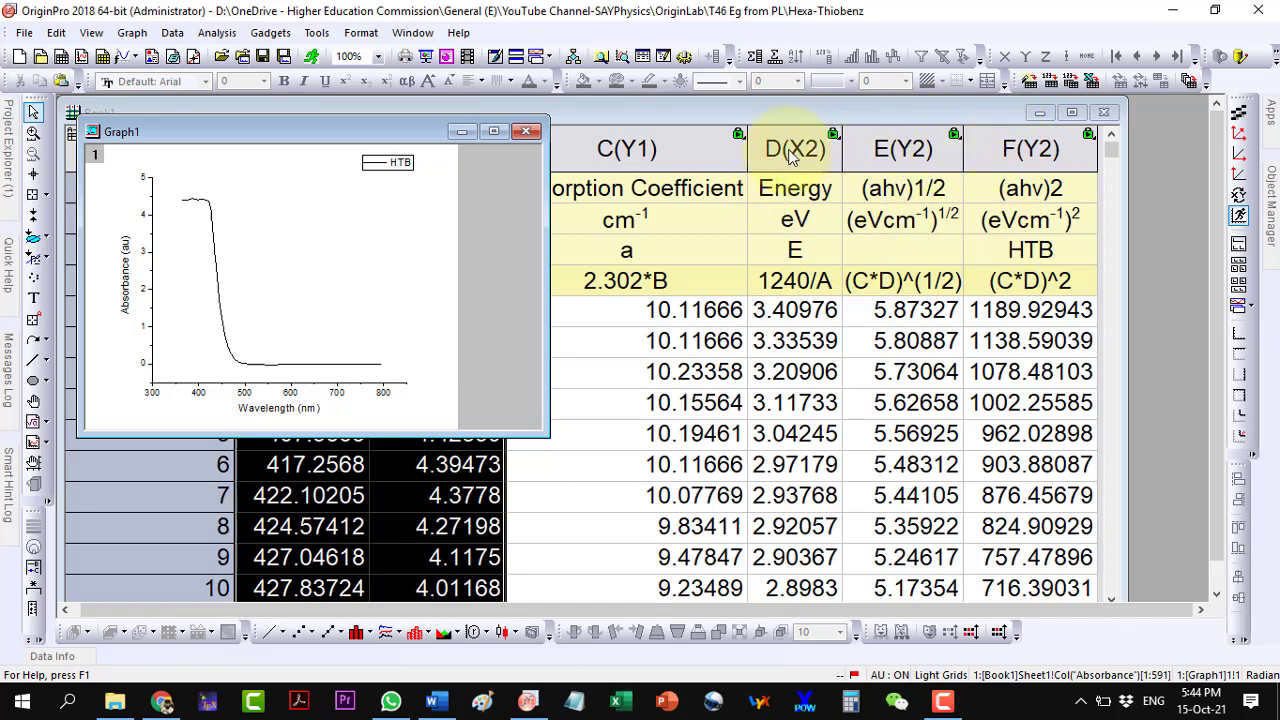
# Plot (ahv)1/2 against Energy as a line graph, moved top-left and enlarged
pyautogui.moveTo(790, 150); pyautogui.dragTo(903, 145)
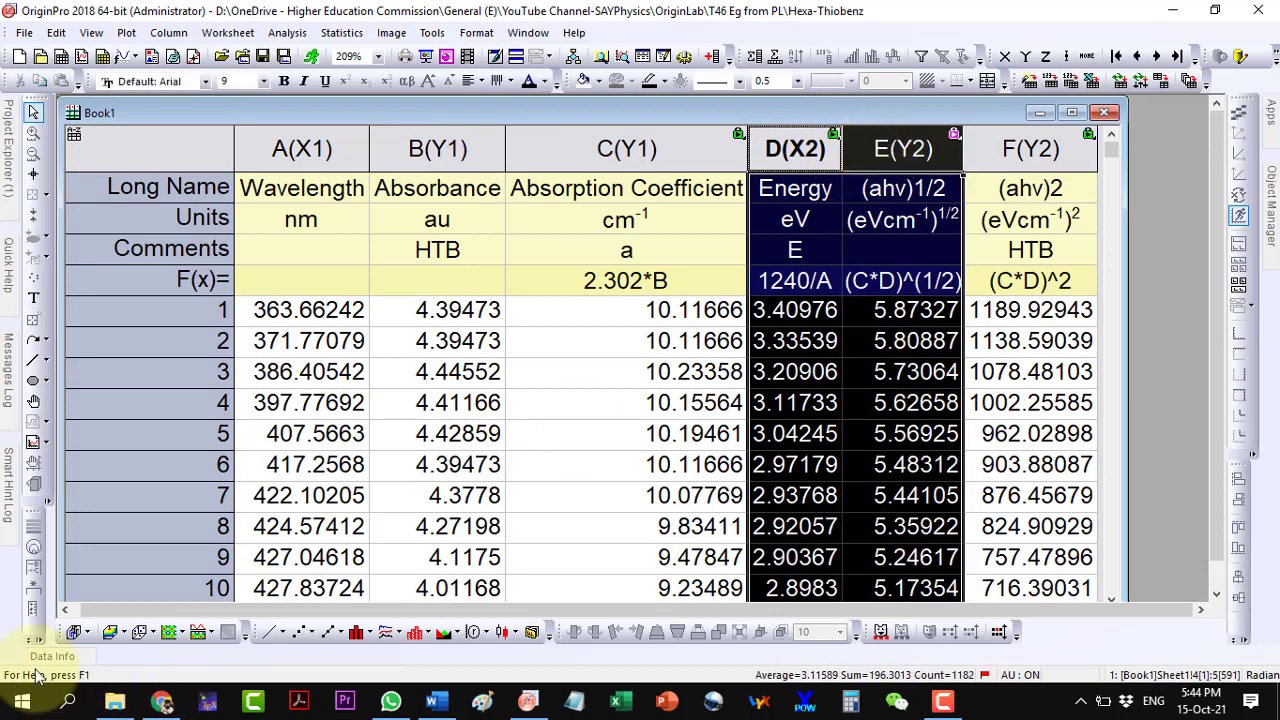
pyautogui.click(268, 632)
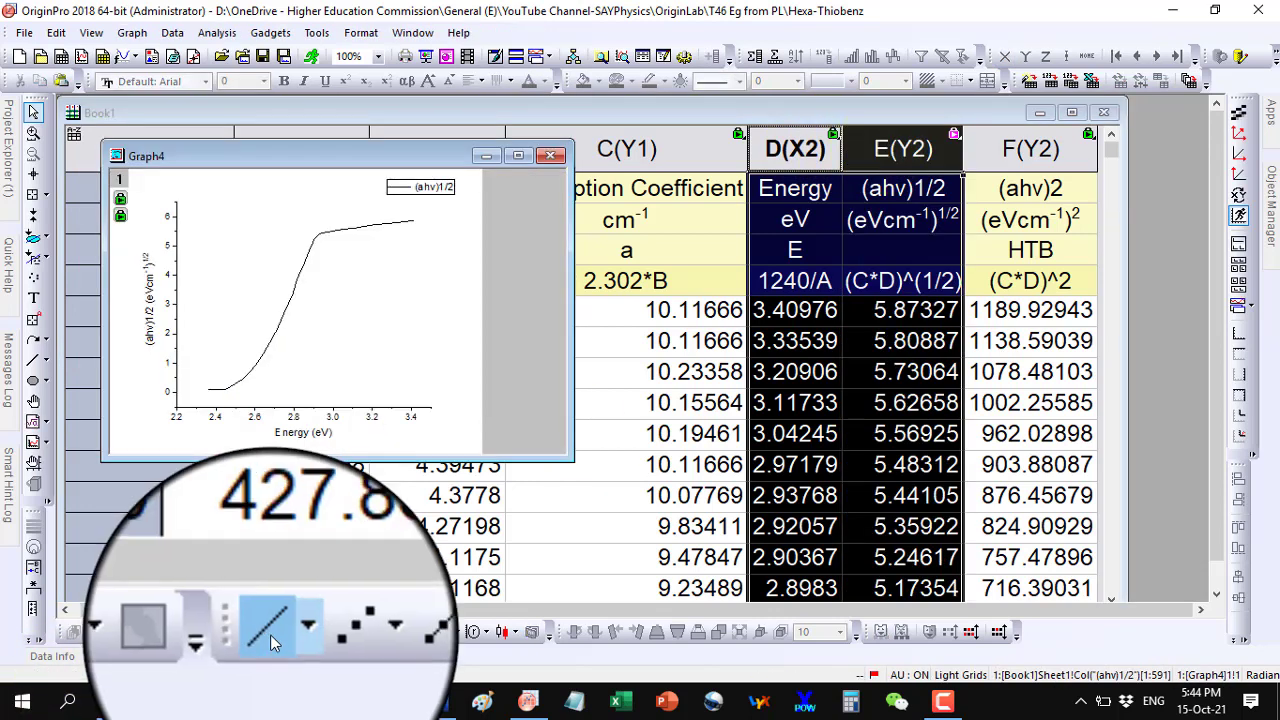
pyautogui.moveTo(336, 156); pyautogui.dragTo(295, 112)
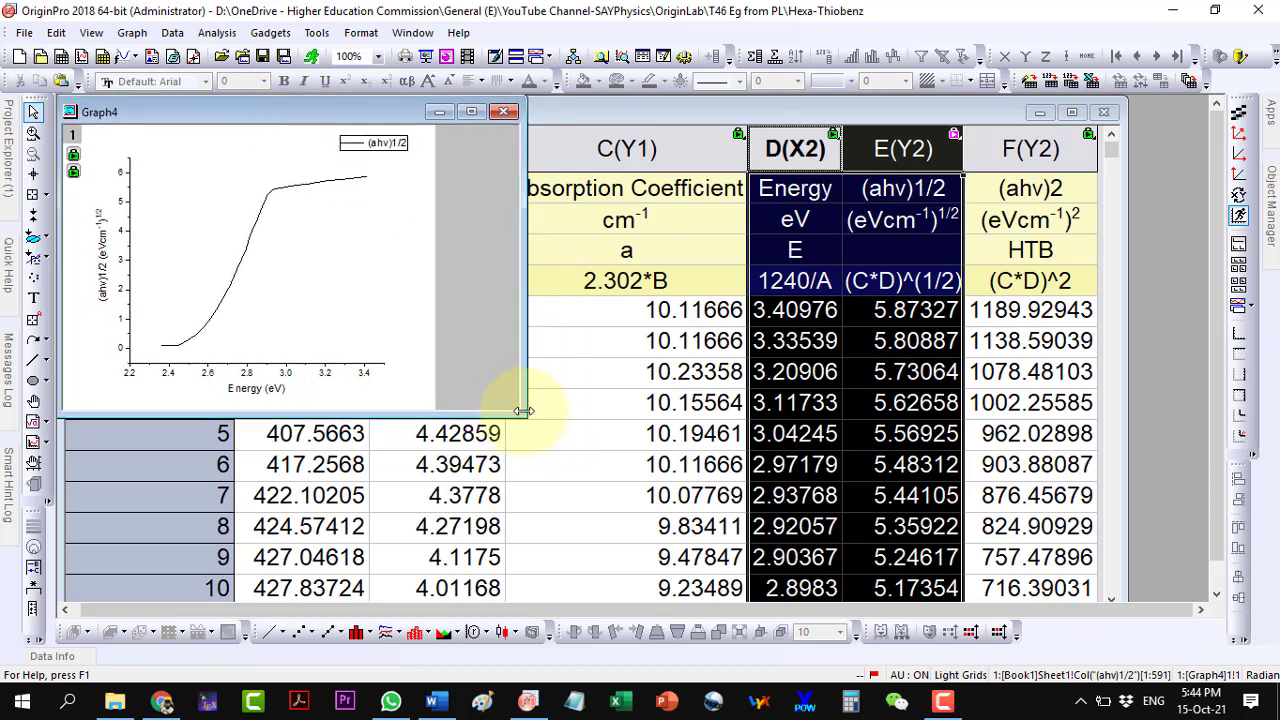
pyautogui.moveTo(522, 415); pyautogui.dragTo(678, 598)
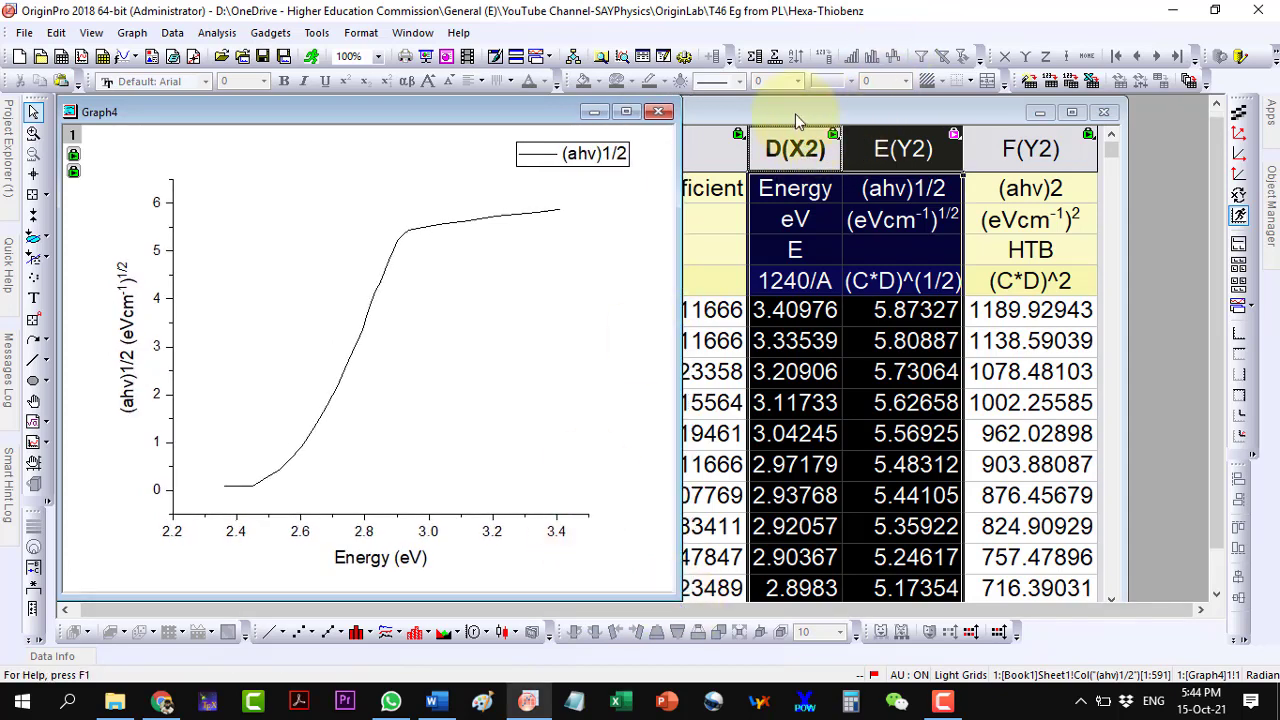
pyautogui.click(800, 148)
# Plot (ahv)2 against Energy as Graph5 and arrange it beside Graph4
pyautogui.click(818, 150)
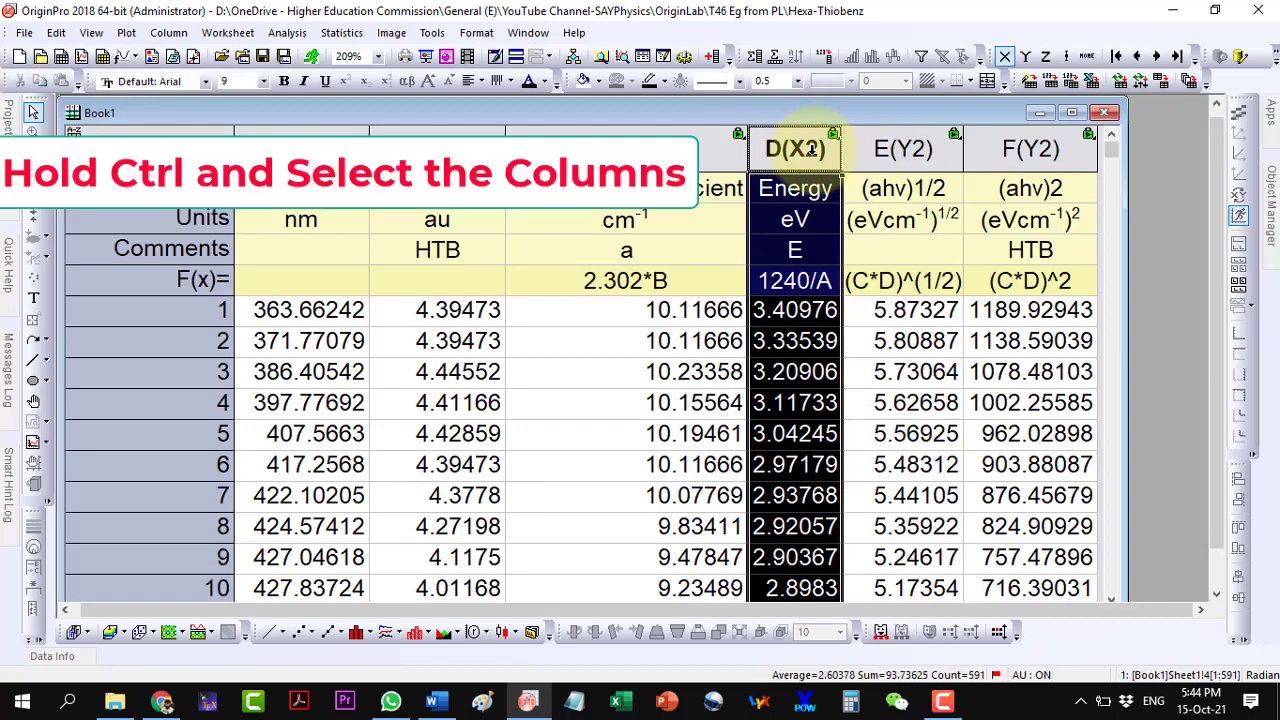
pyautogui.keyDown('ctrl'); pyautogui.click(1030, 149); pyautogui.keyUp('ctrl')
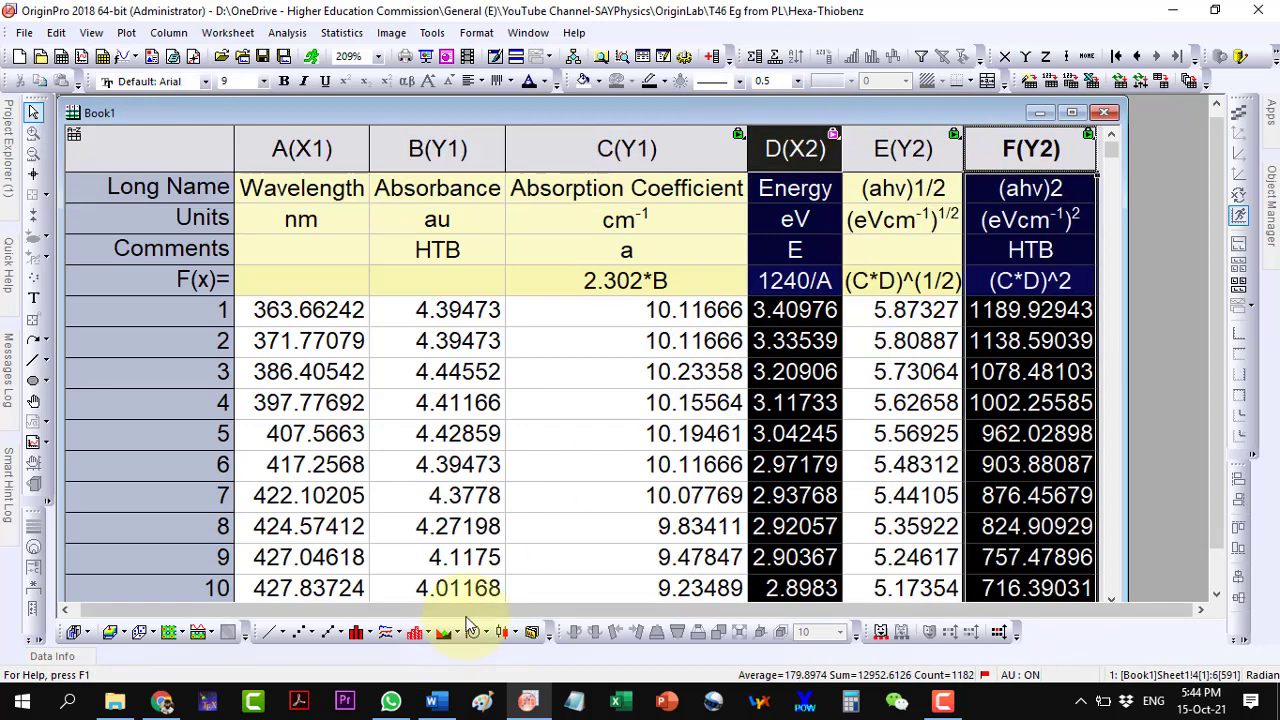
pyautogui.click(270, 632)
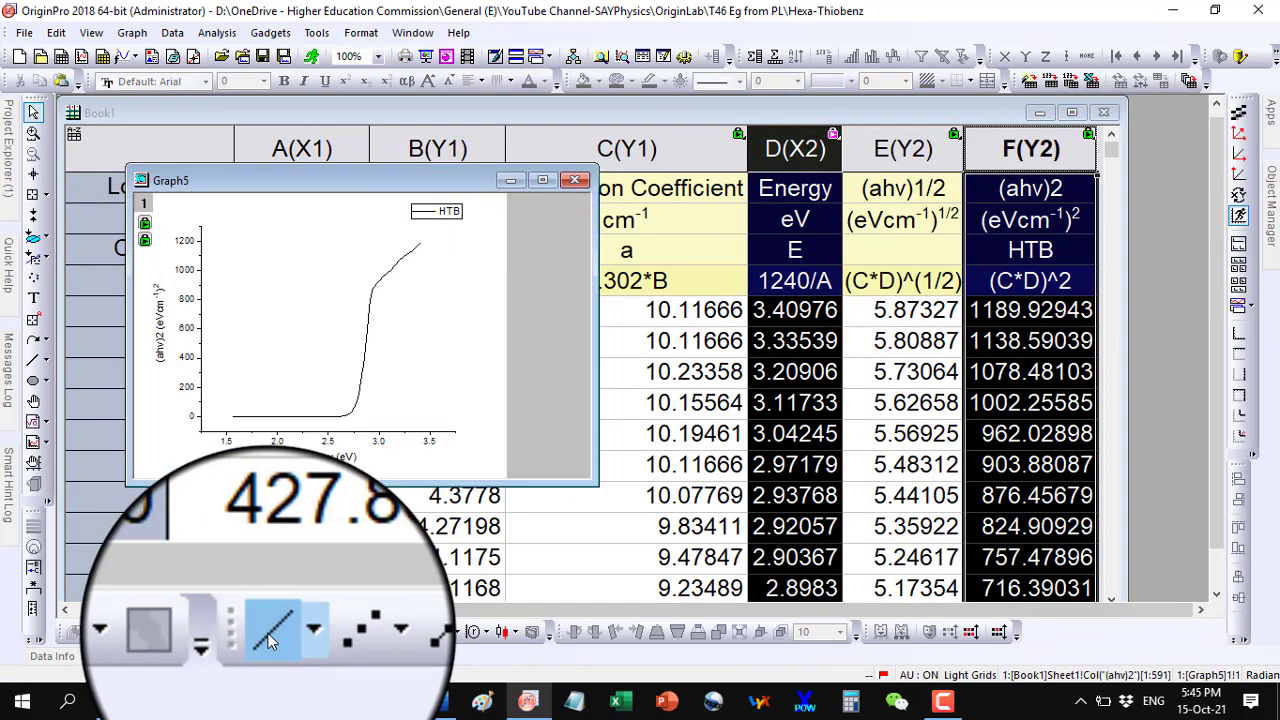
pyautogui.moveTo(379, 174); pyautogui.dragTo(716, 120)
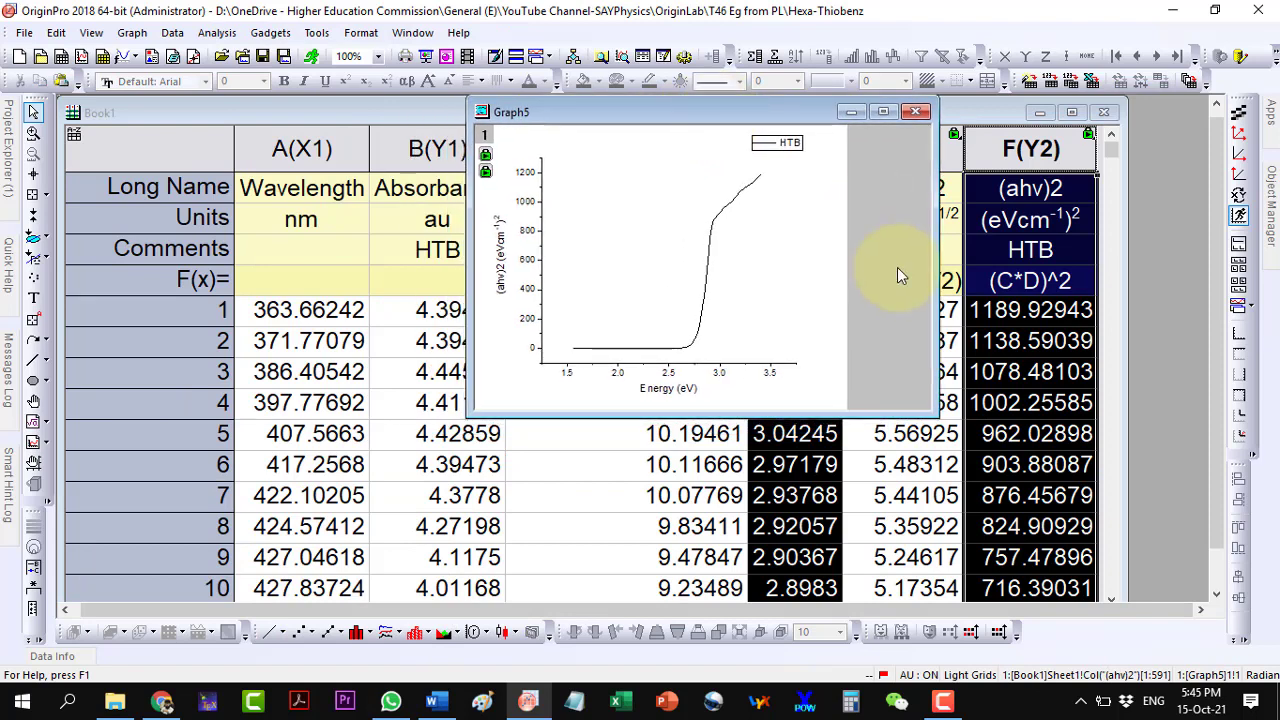
pyautogui.moveTo(932, 416); pyautogui.dragTo(1093, 603)
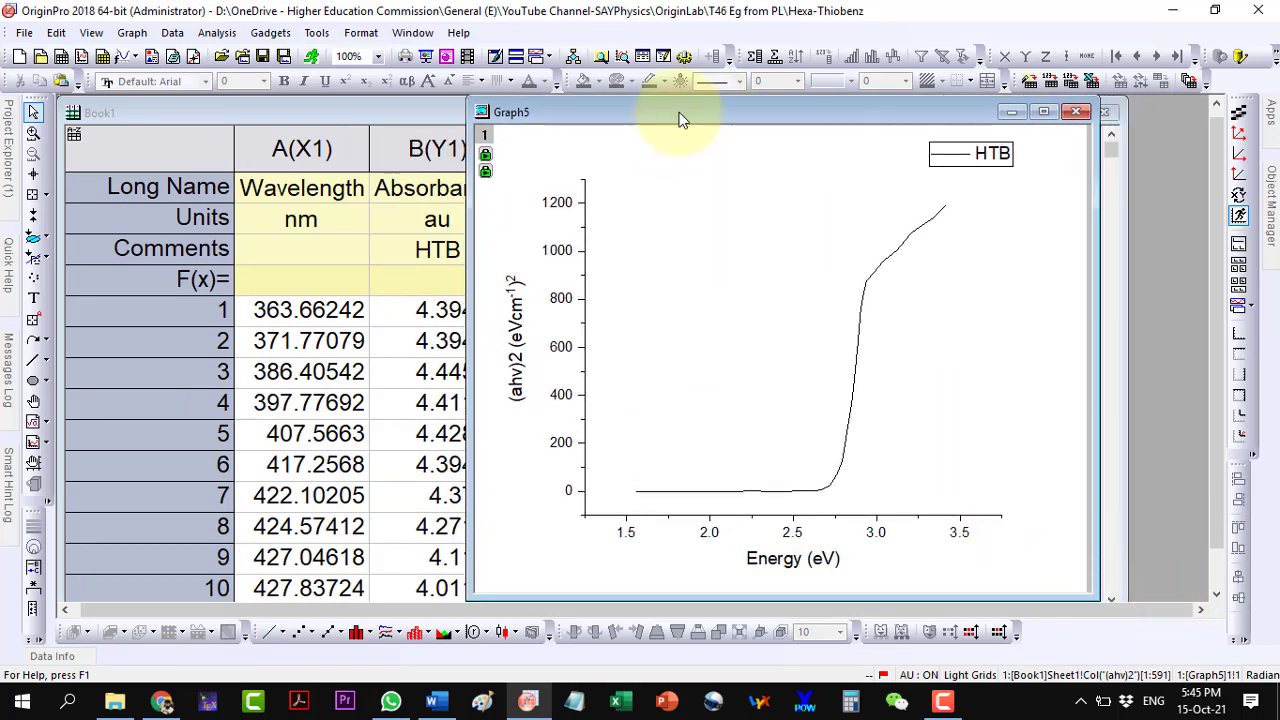
pyautogui.moveTo(651, 120); pyautogui.dragTo(789, 114)
pyautogui.click(461, 116)
pyautogui.click(1071, 112)
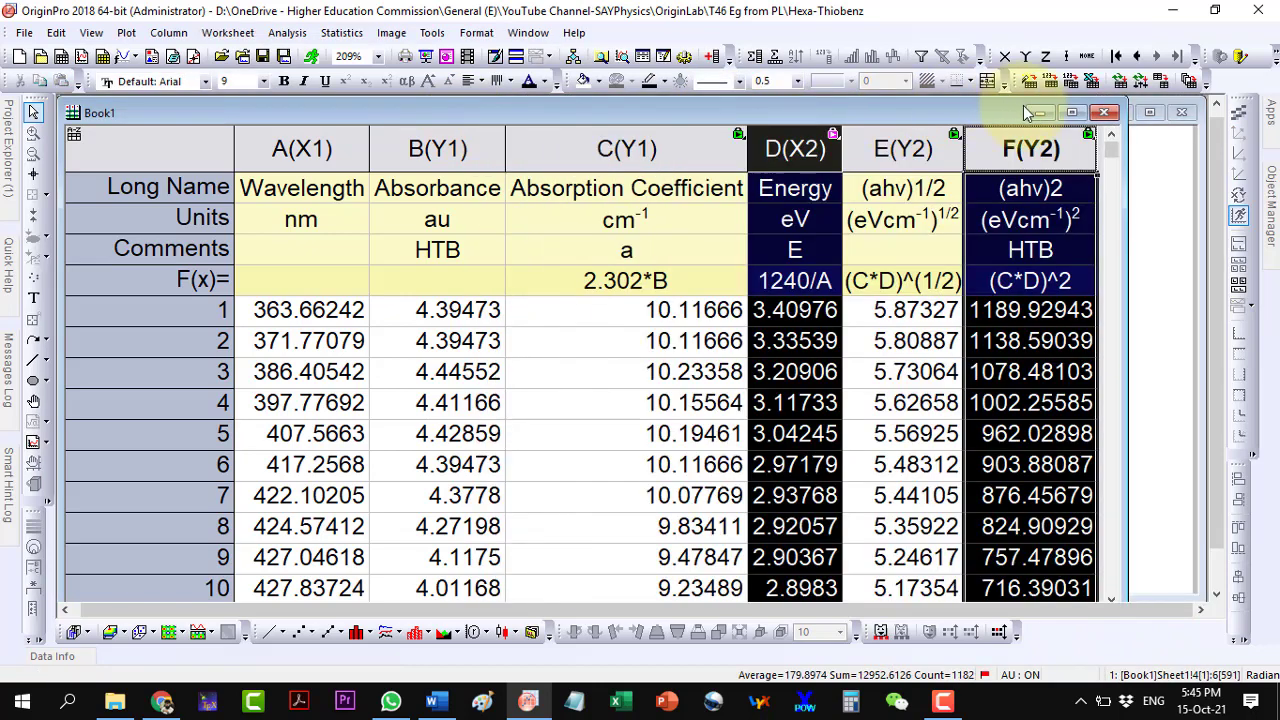
pyautogui.click(1074, 96)
# Set the line width of both the (ahv)1/2 and (ahv)2 curves to 5
pyautogui.click(470, 232)
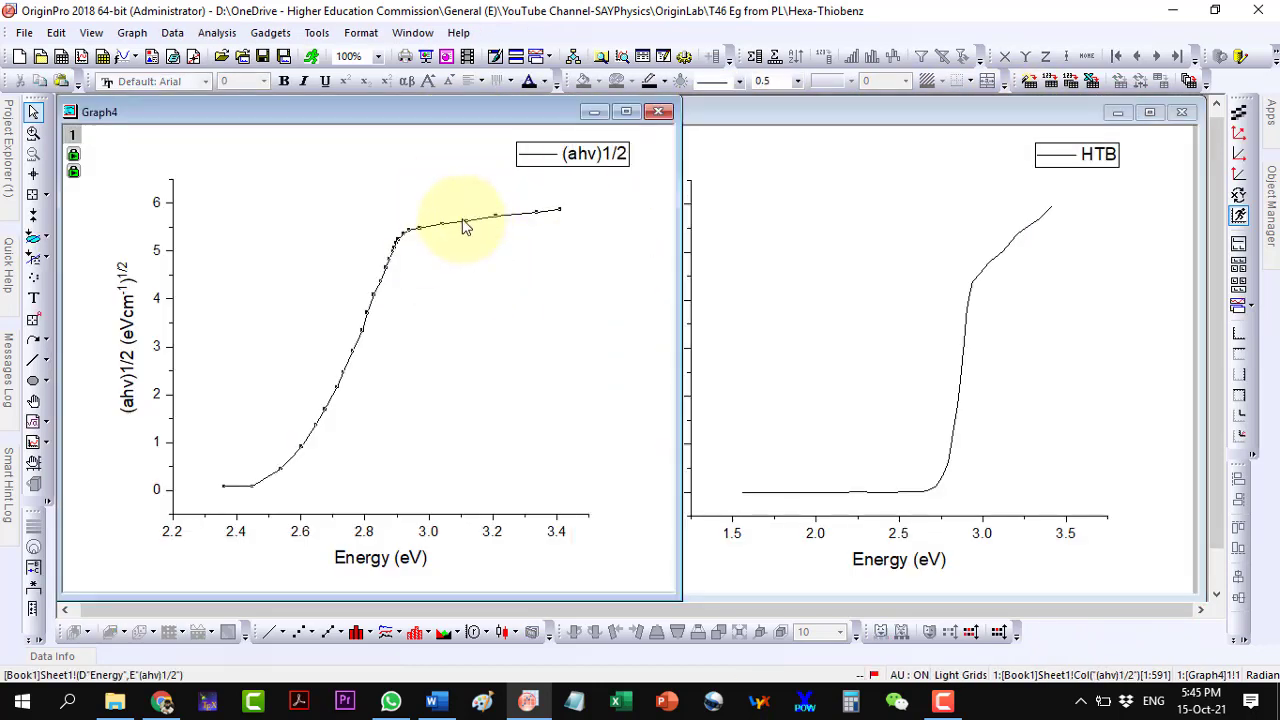
pyautogui.click(771, 81)
pyautogui.click(770, 184)
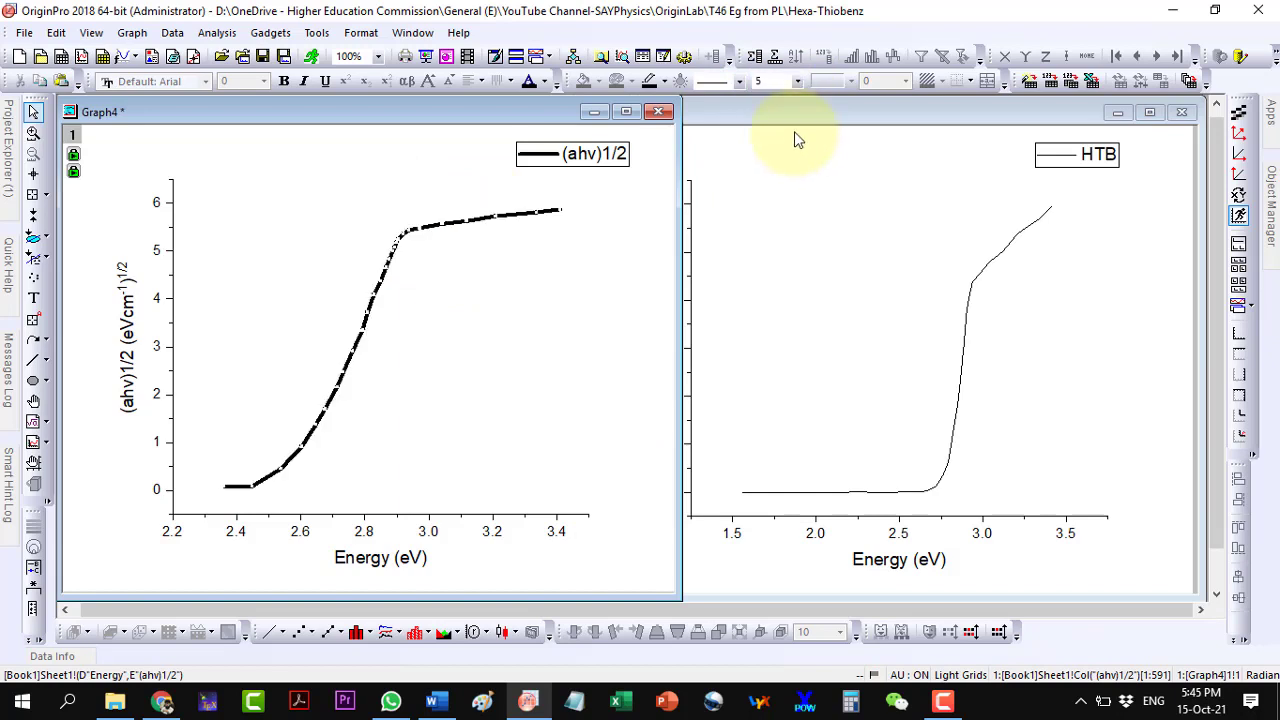
pyautogui.click(965, 305)
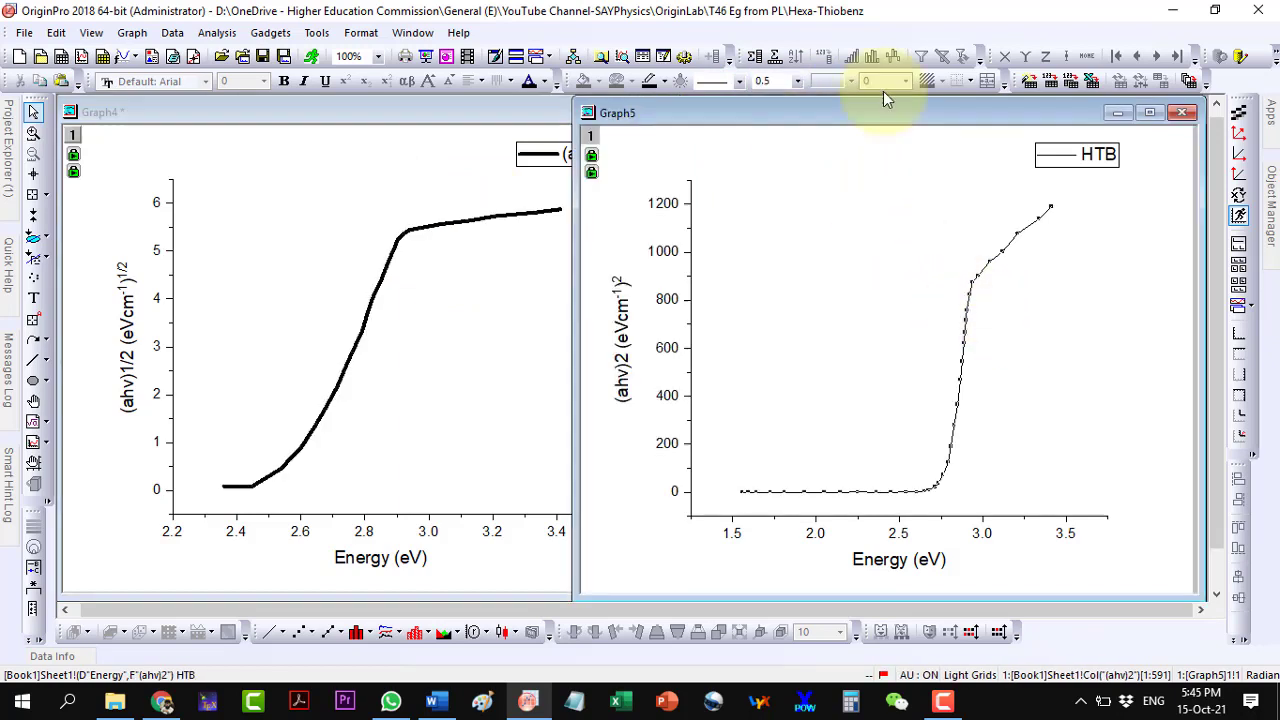
pyautogui.click(771, 81)
pyautogui.click(771, 185)
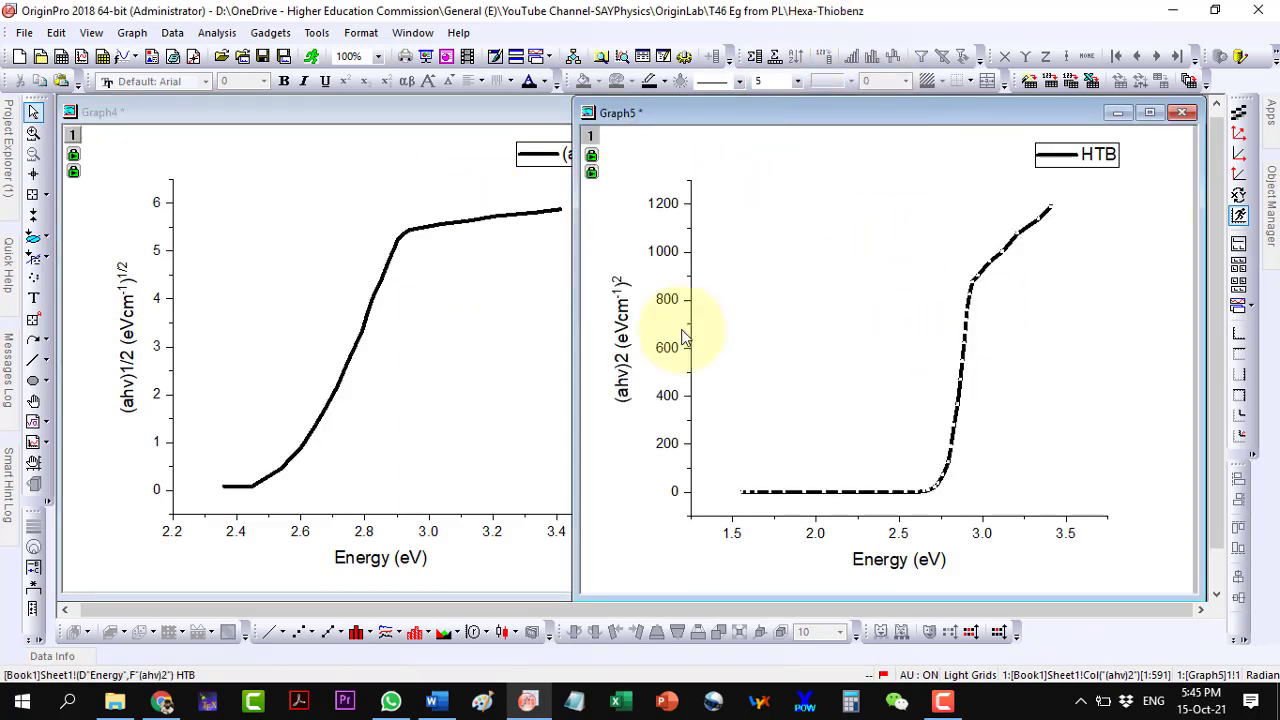
pyautogui.click(445, 390)
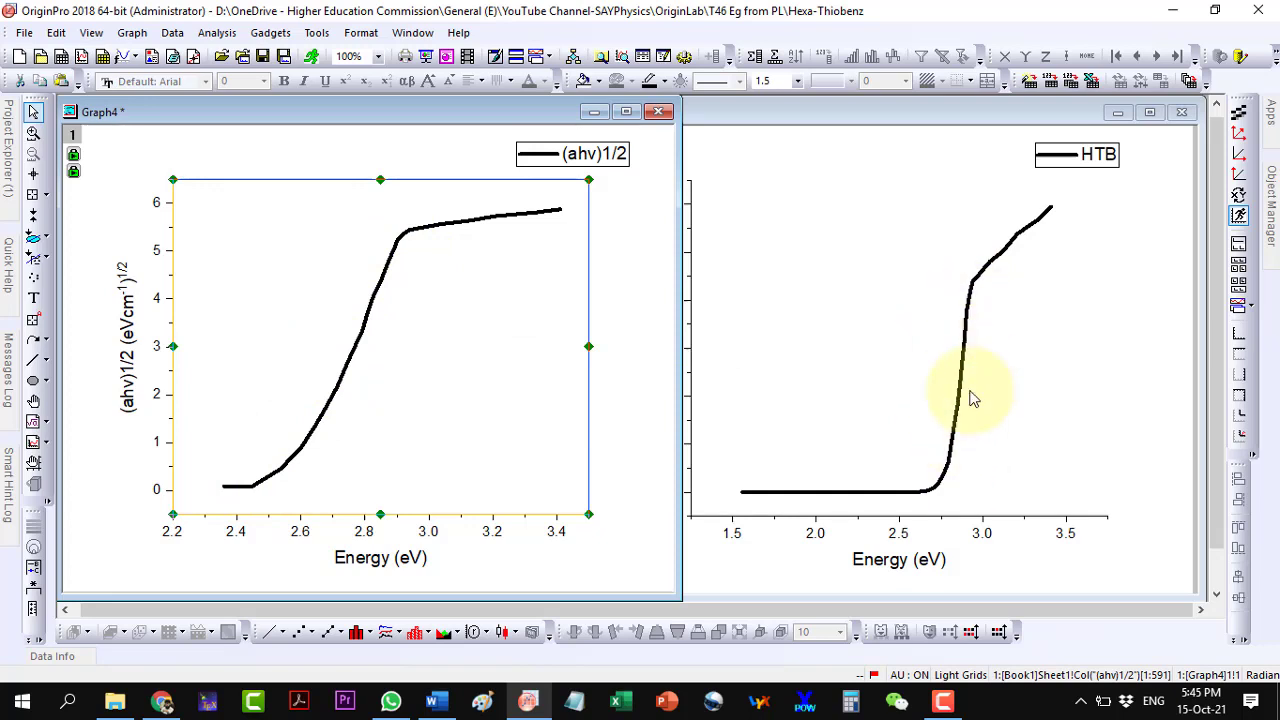
# In the enlarged (ahv)2 graph, draw a straight line along the steep rise to the energy axis
pyautogui.click(1151, 114)
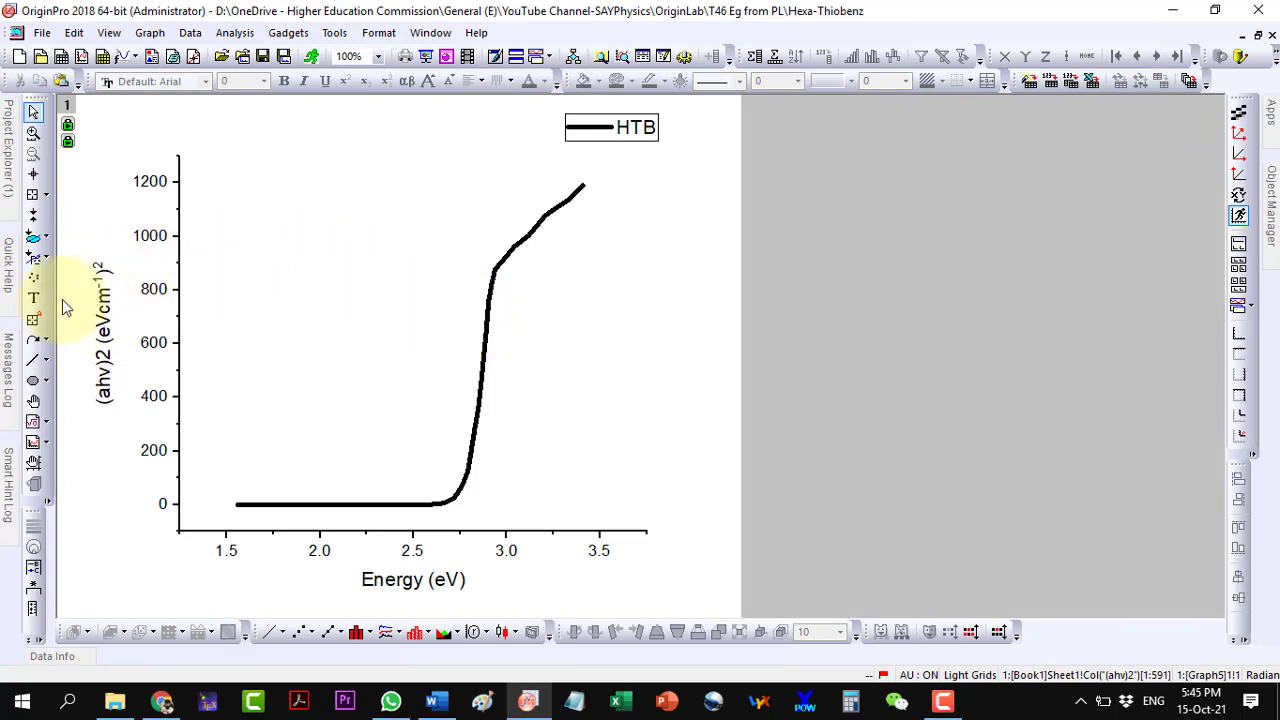
pyautogui.click(33, 360)
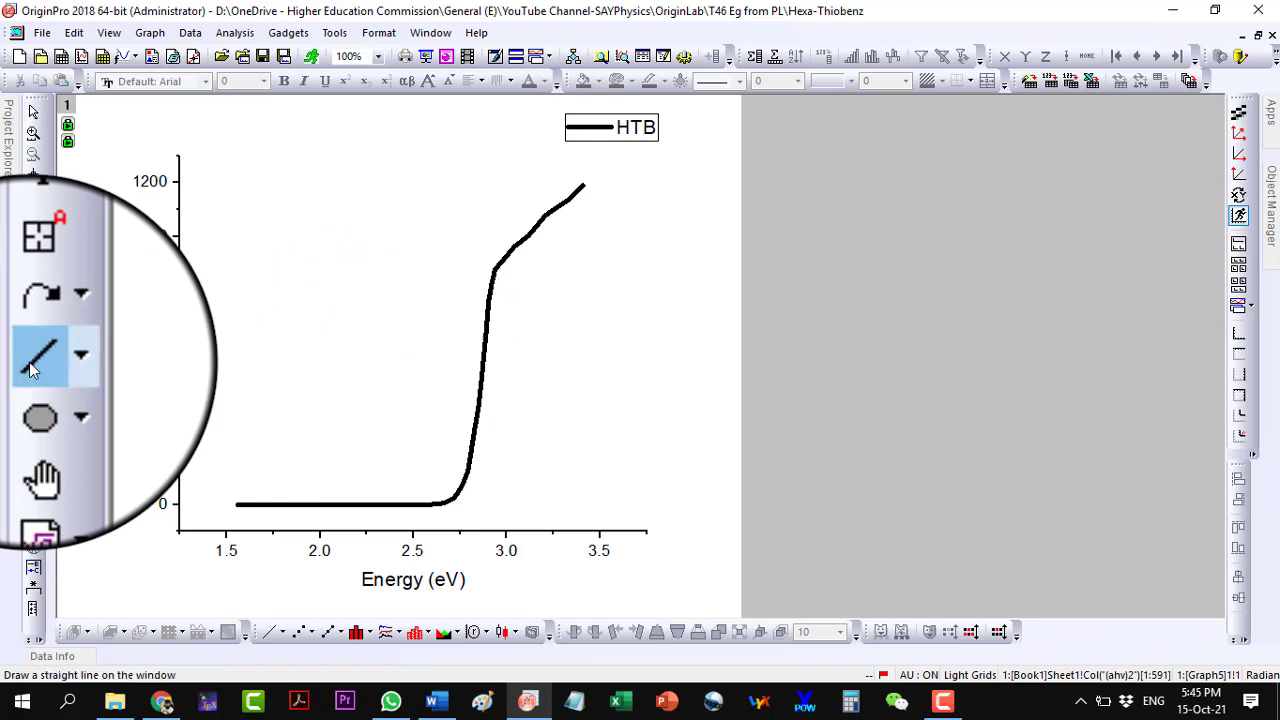
pyautogui.click(493, 270)
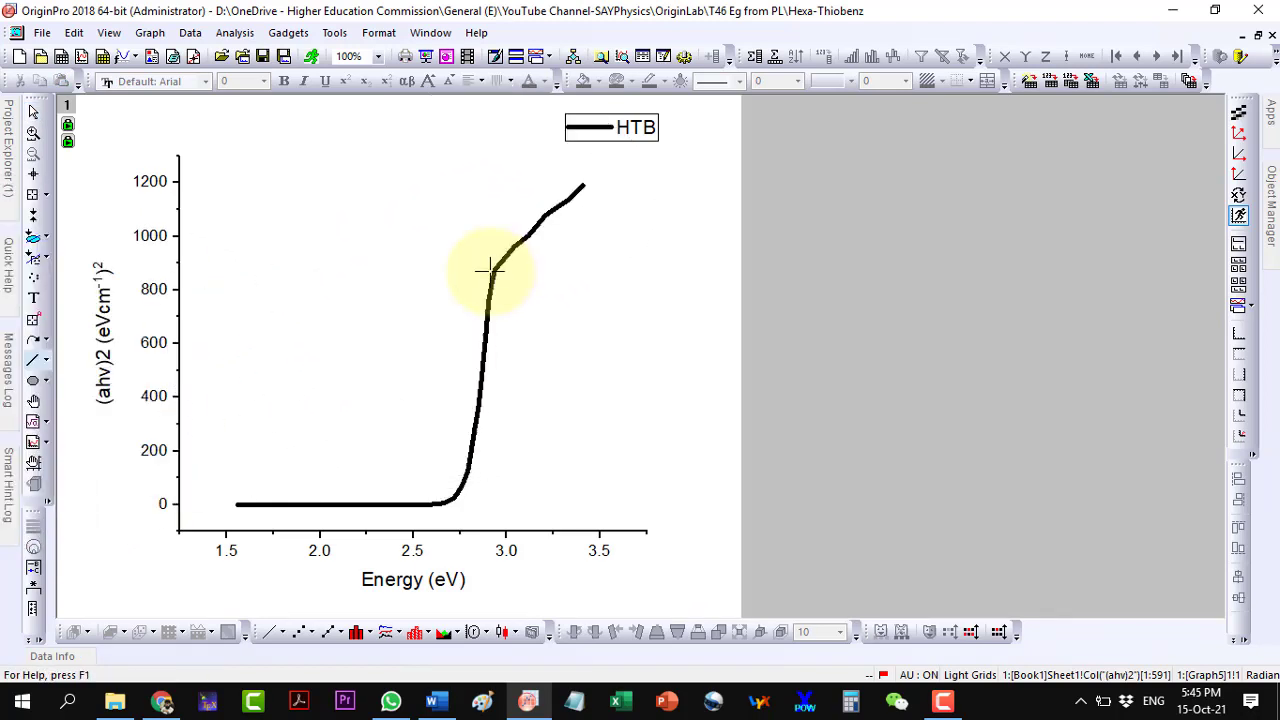
pyautogui.moveTo(493, 270); pyautogui.dragTo(462, 525)
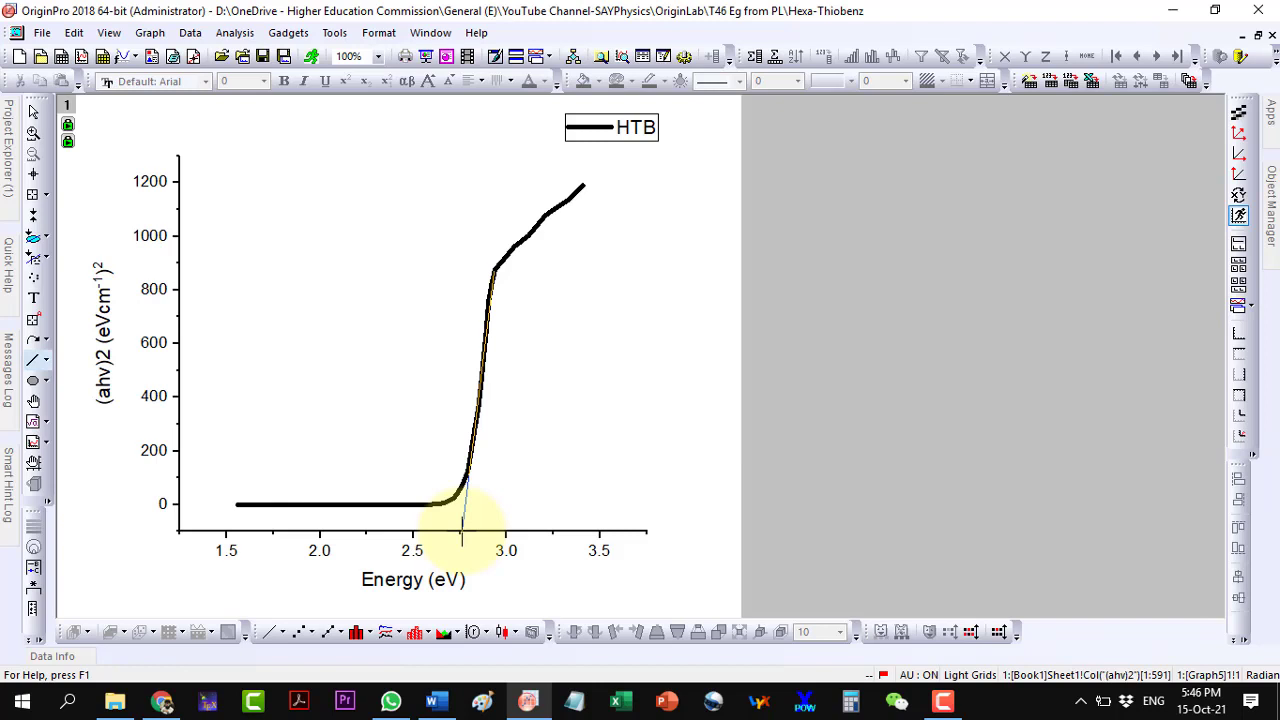
pyautogui.moveTo(462, 527); pyautogui.dragTo(461, 527)
# Make the tangent line width 5 and red
pyautogui.click(464, 521)
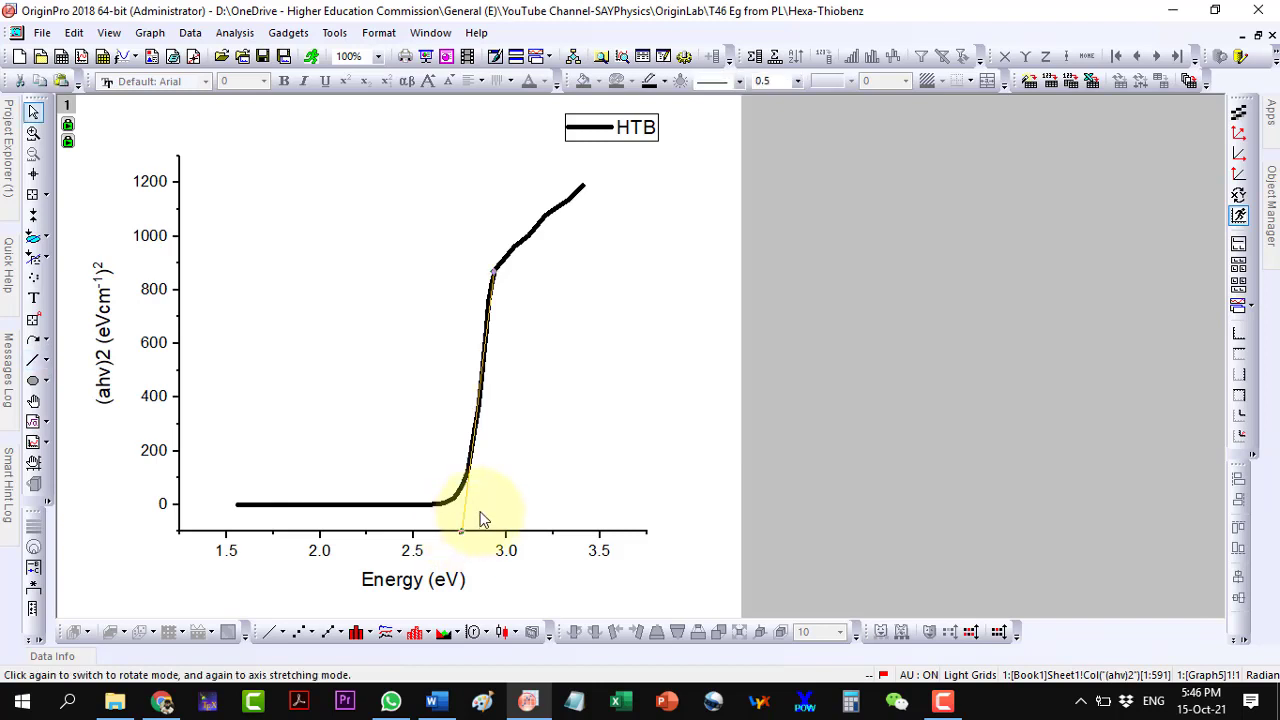
pyautogui.click(799, 82)
pyautogui.click(777, 182)
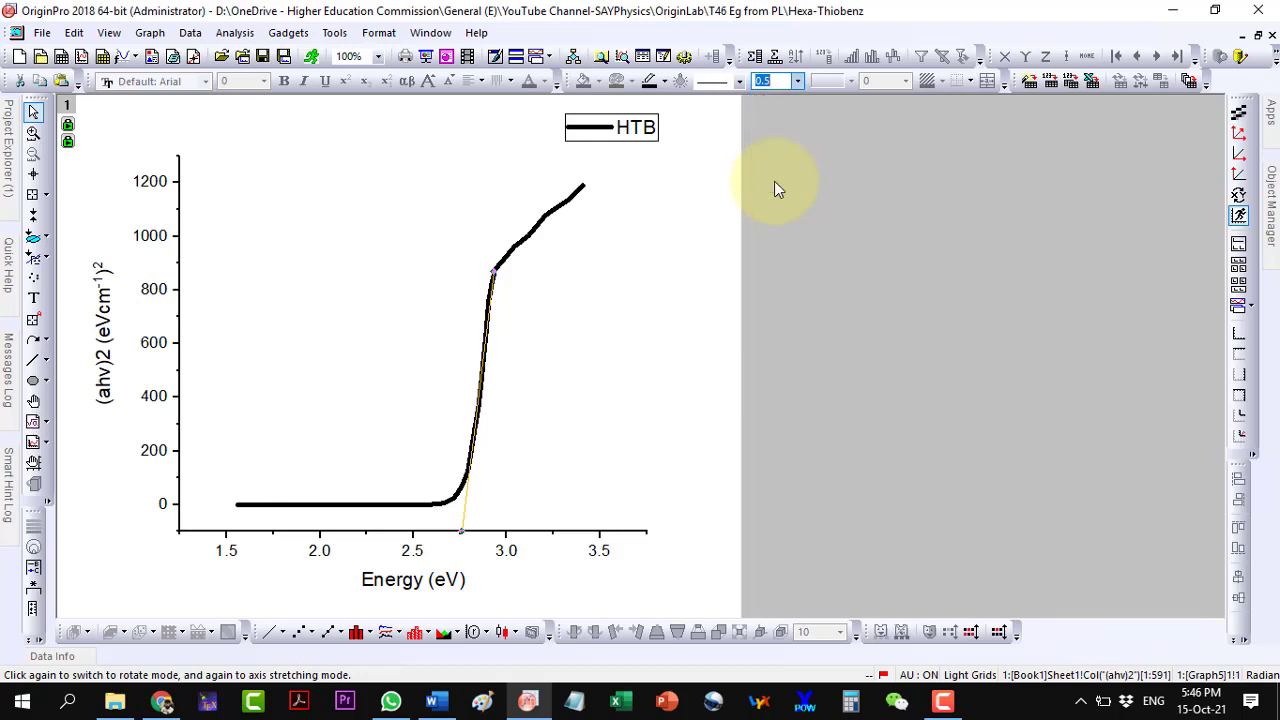
pyautogui.click(664, 82)
pyautogui.click(668, 110)
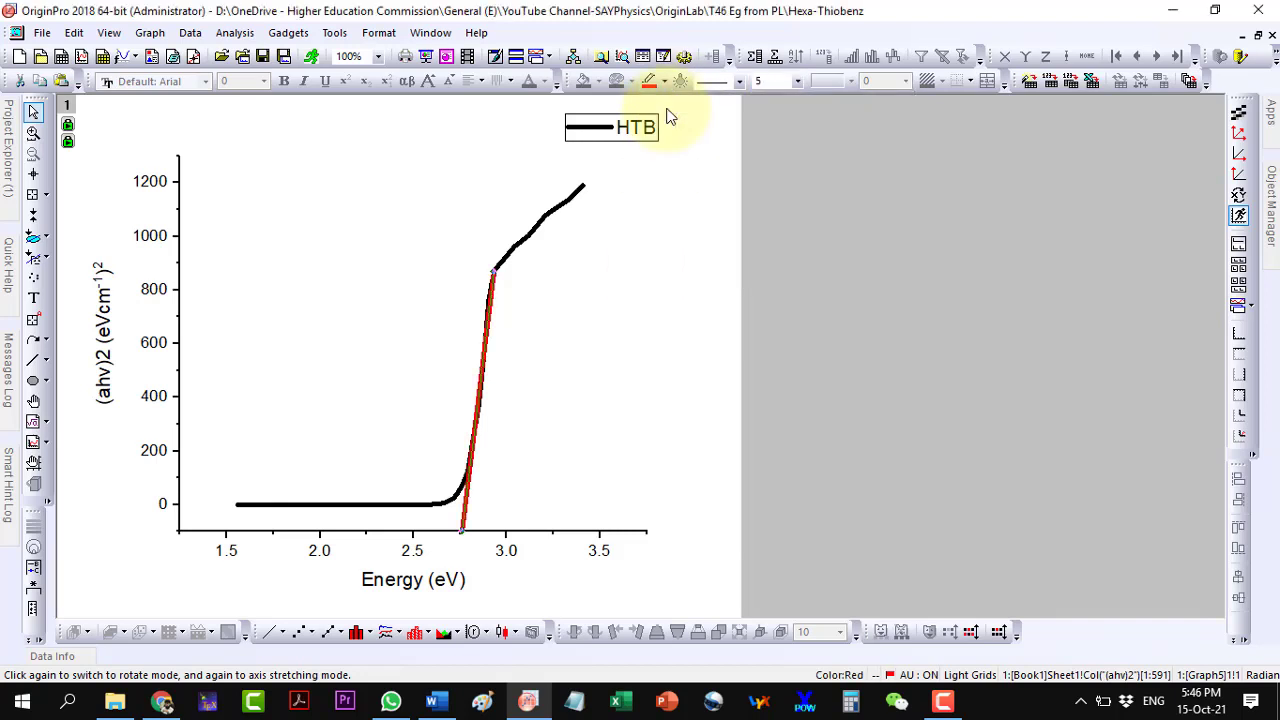
pyautogui.click(508, 500)
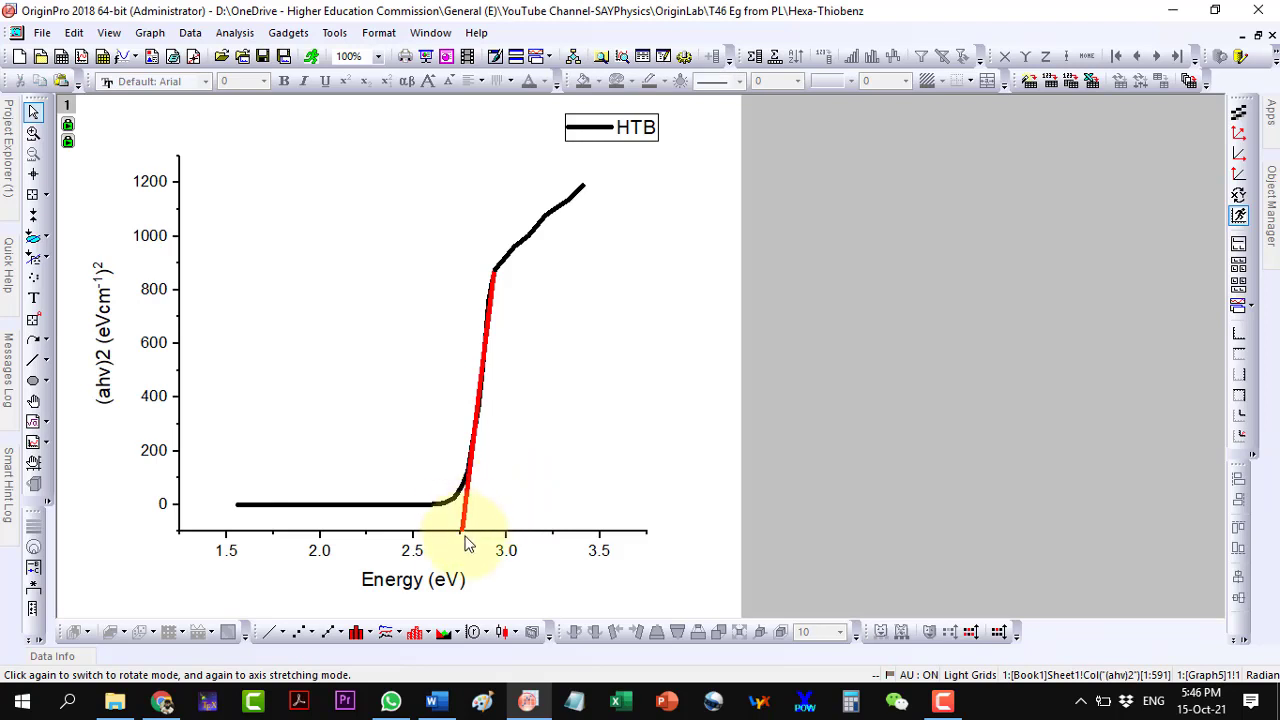
# Use the Screen Reader on the tangent's x-intercept to read X = 2.76162791
pyautogui.click(33, 173)
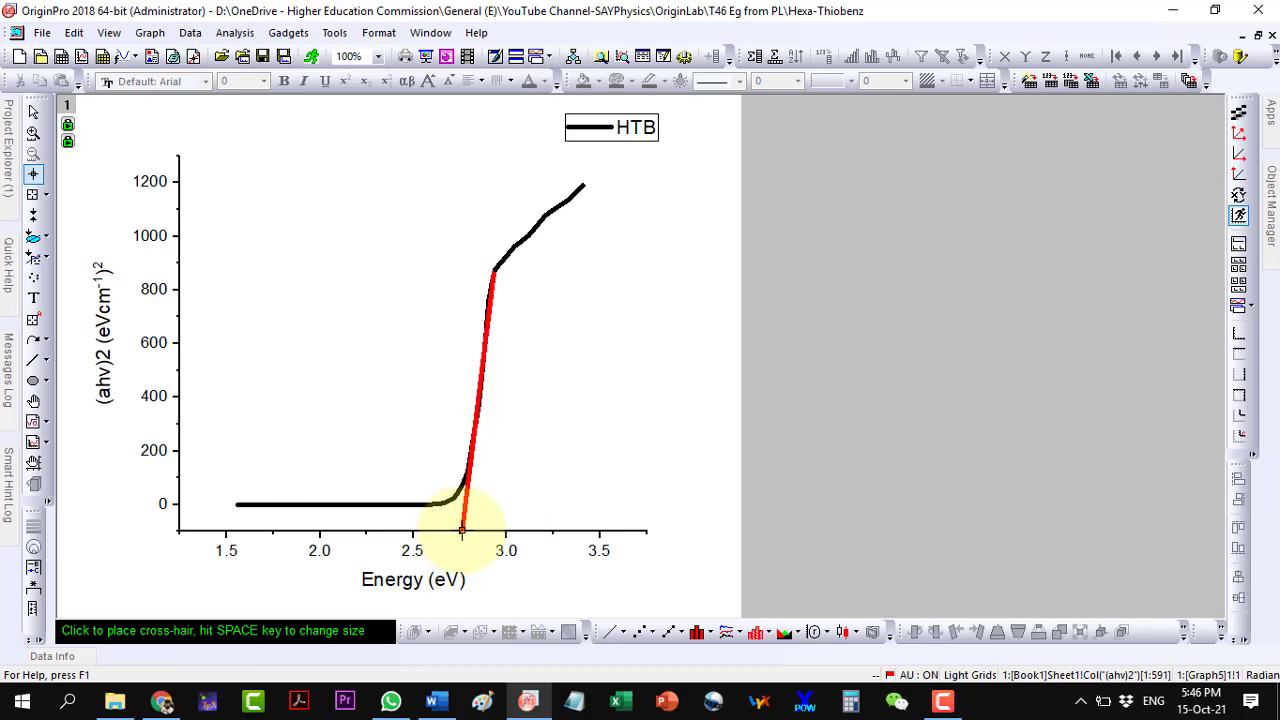
pyautogui.click(462, 528)
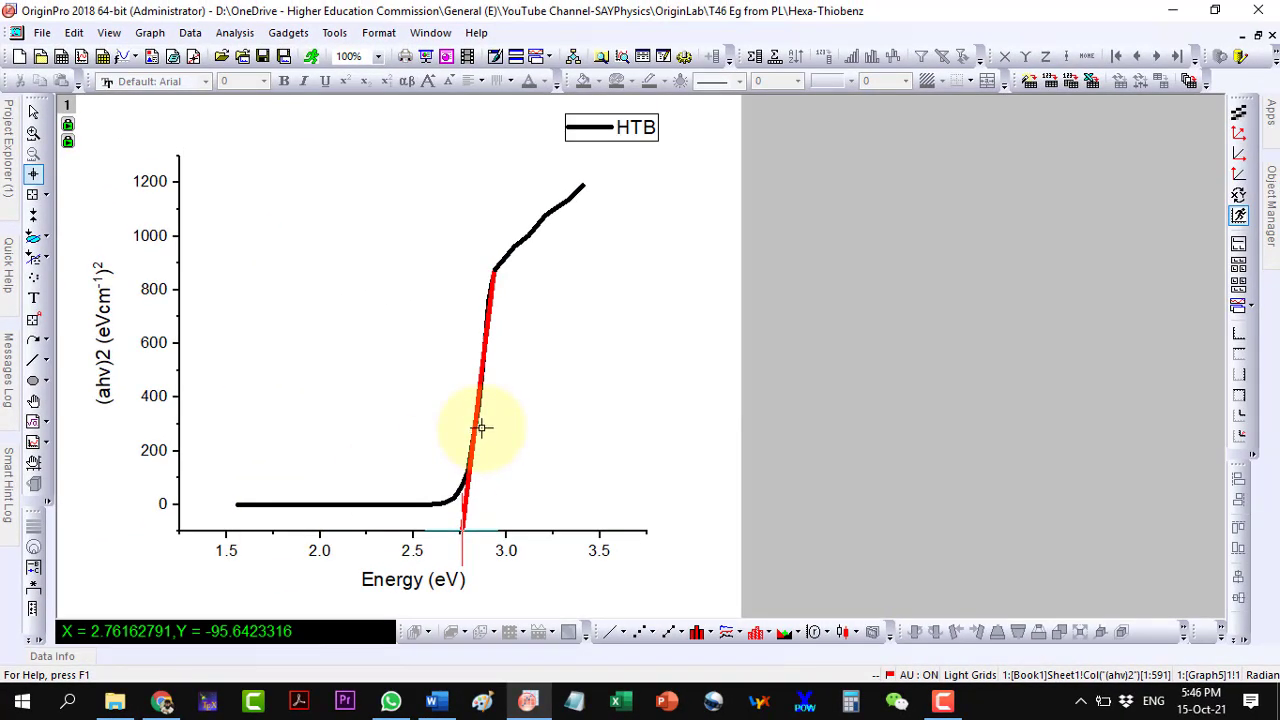
# Add the text label 'Eg=2.8 eV' to the left of the curve's steep rise
pyautogui.click(33, 298)
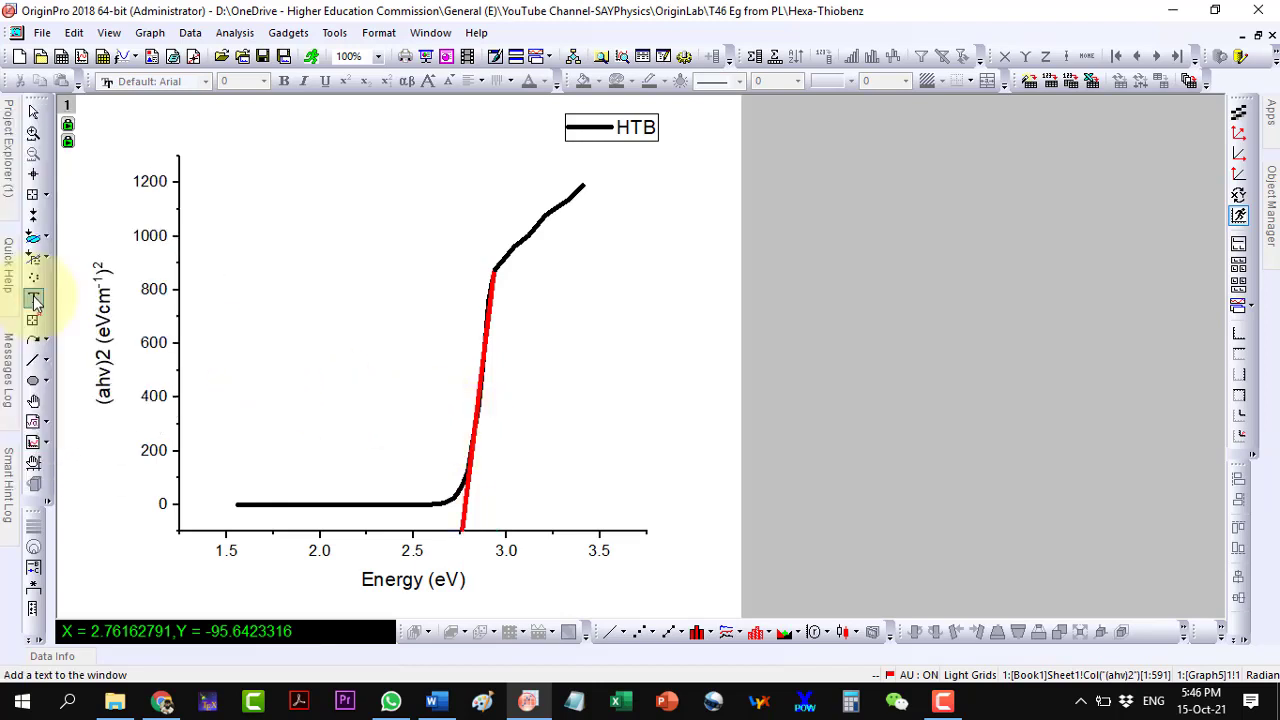
pyautogui.click(271, 298)
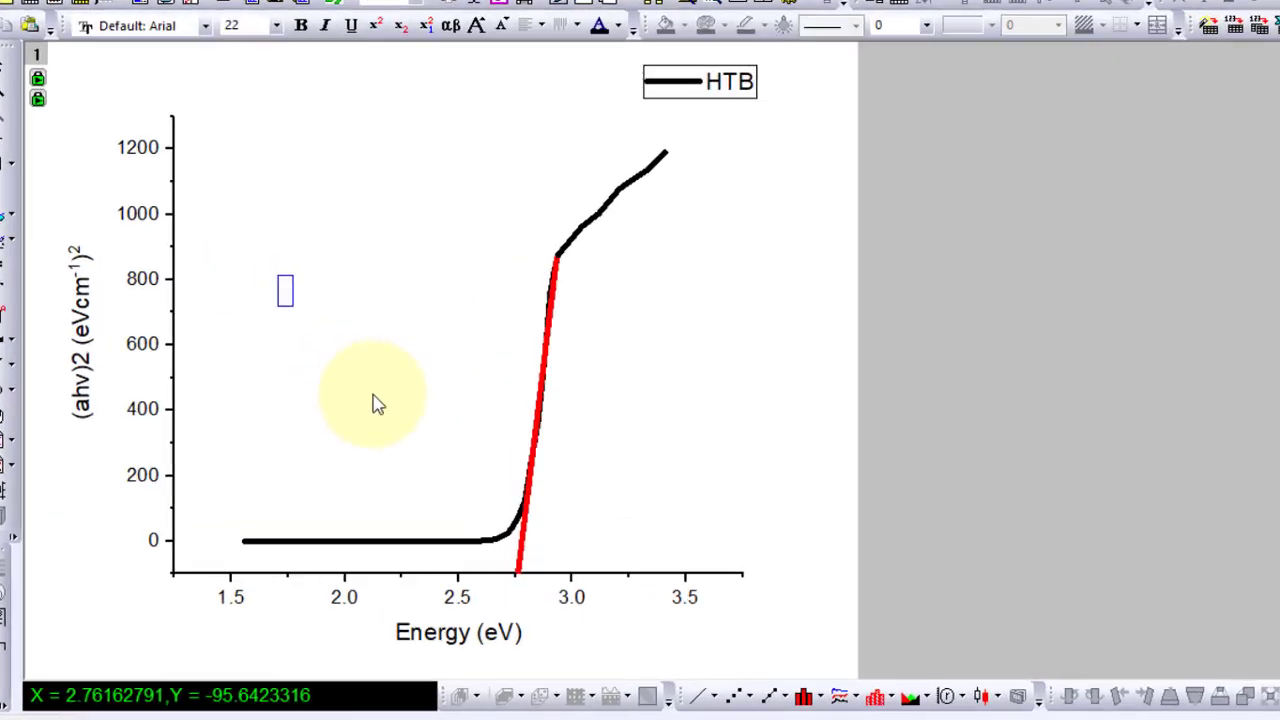
pyautogui.write('Eg')
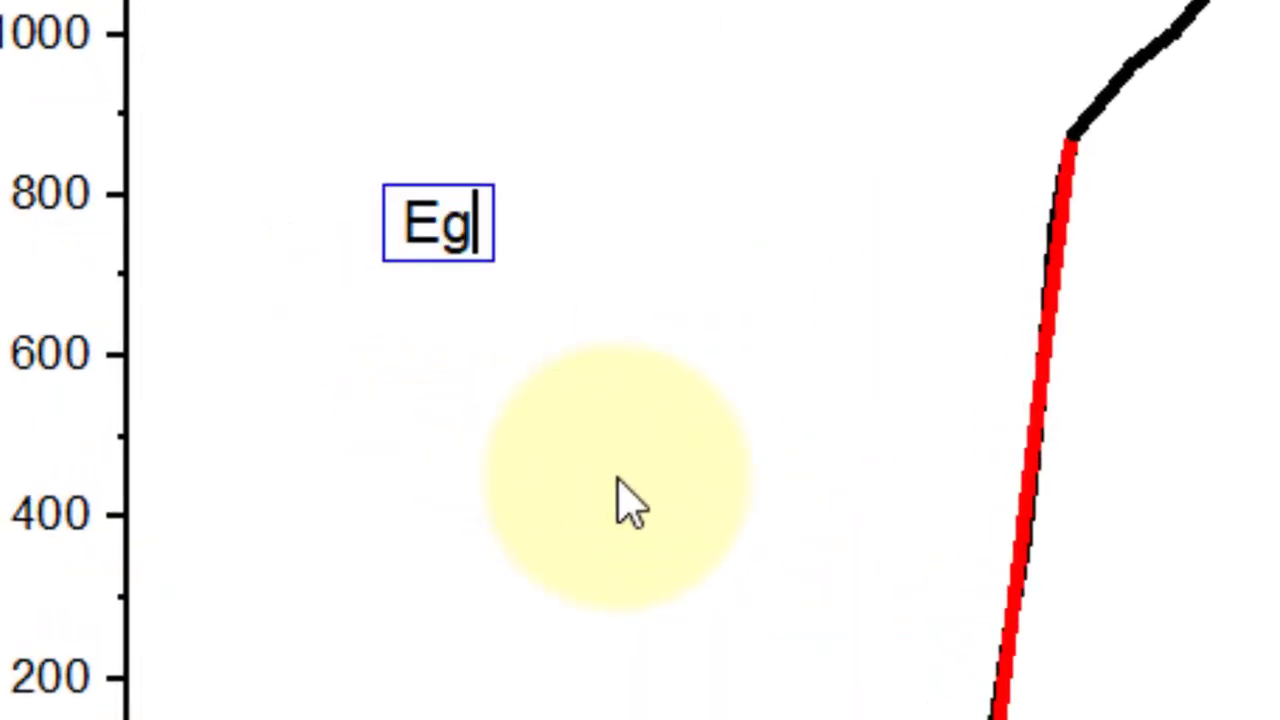
pyautogui.write('=2.8')
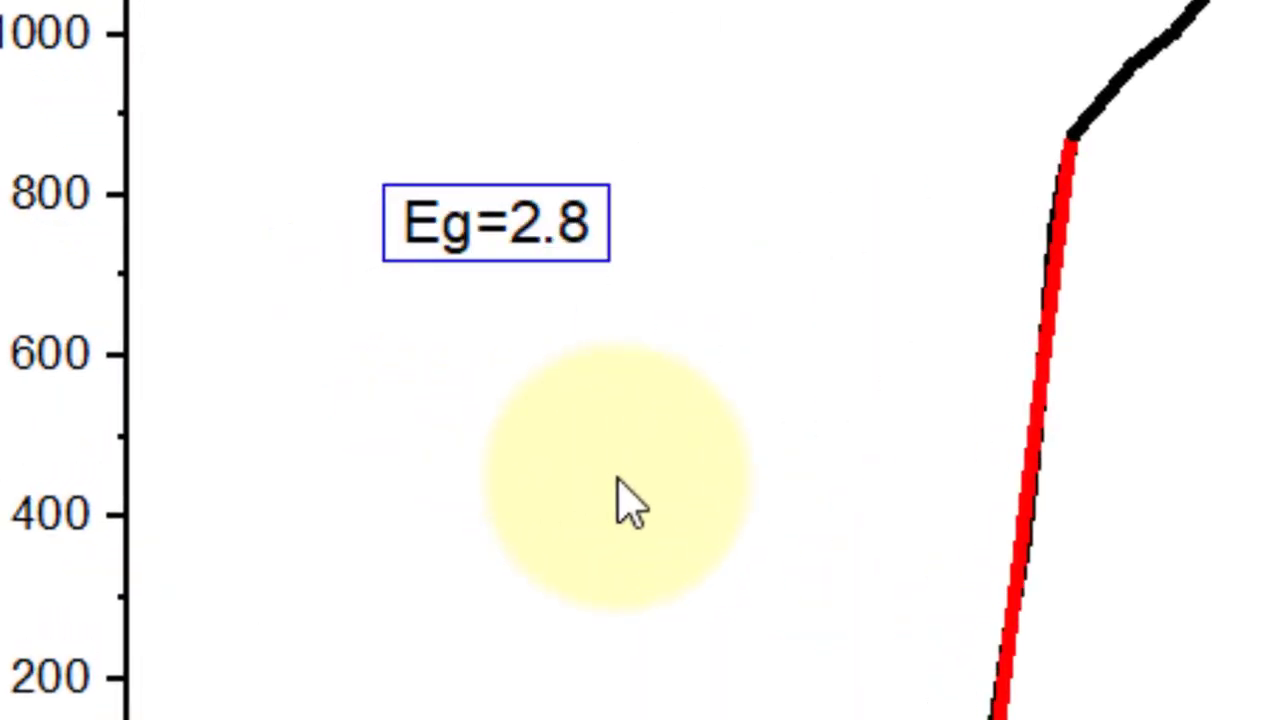
pyautogui.write(' eV')
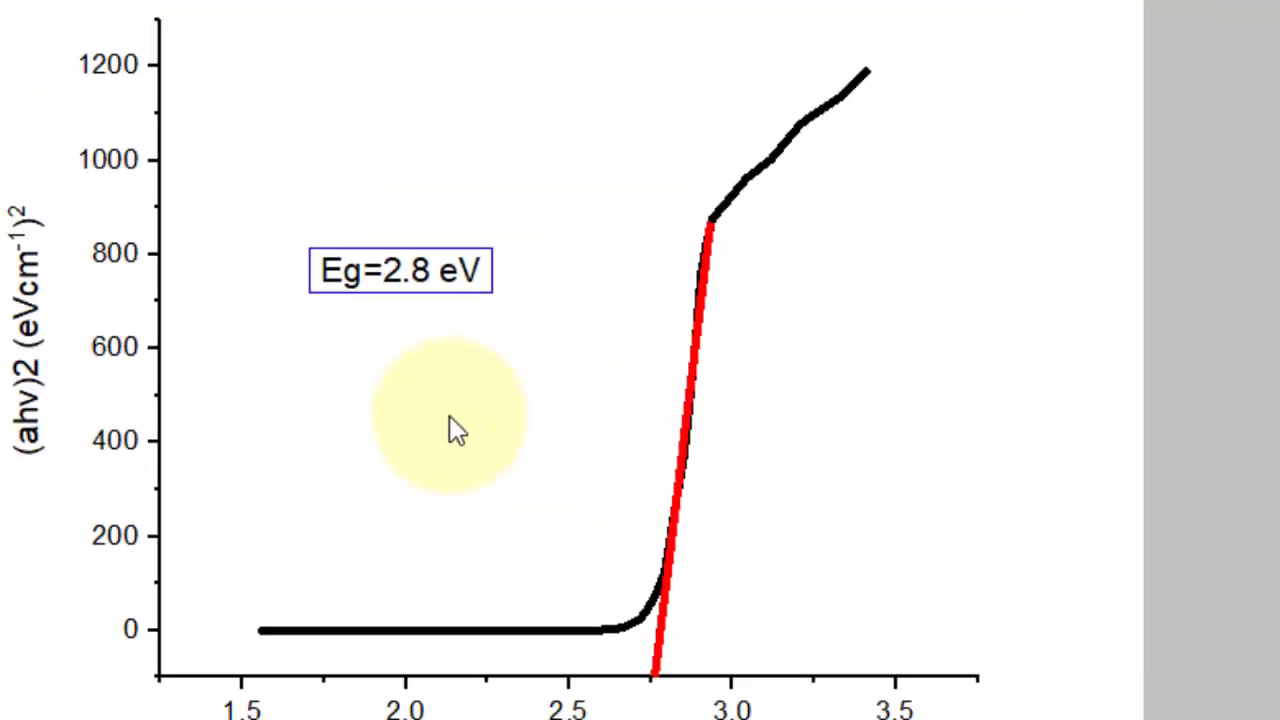
pyautogui.click(449, 417)
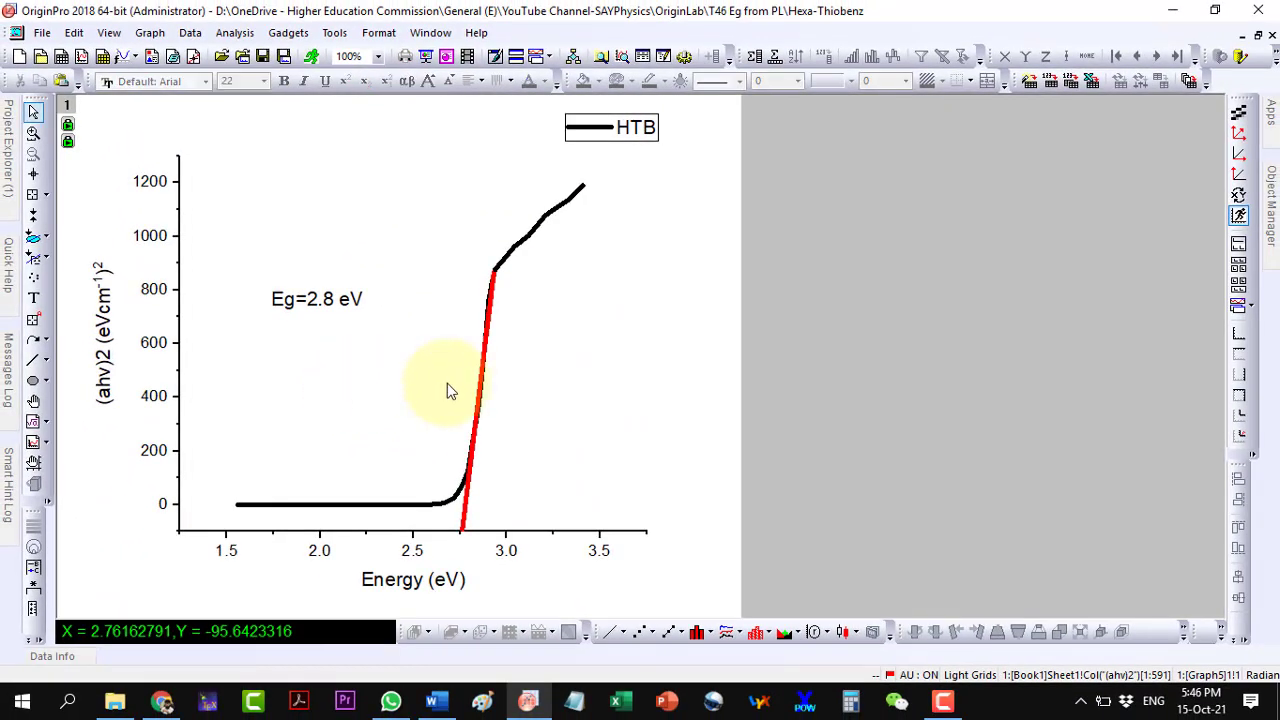
# Open the '2. PL ex-em' project from the Hexa-Thiobenzene folder in Origin
pyautogui.click(115, 700)
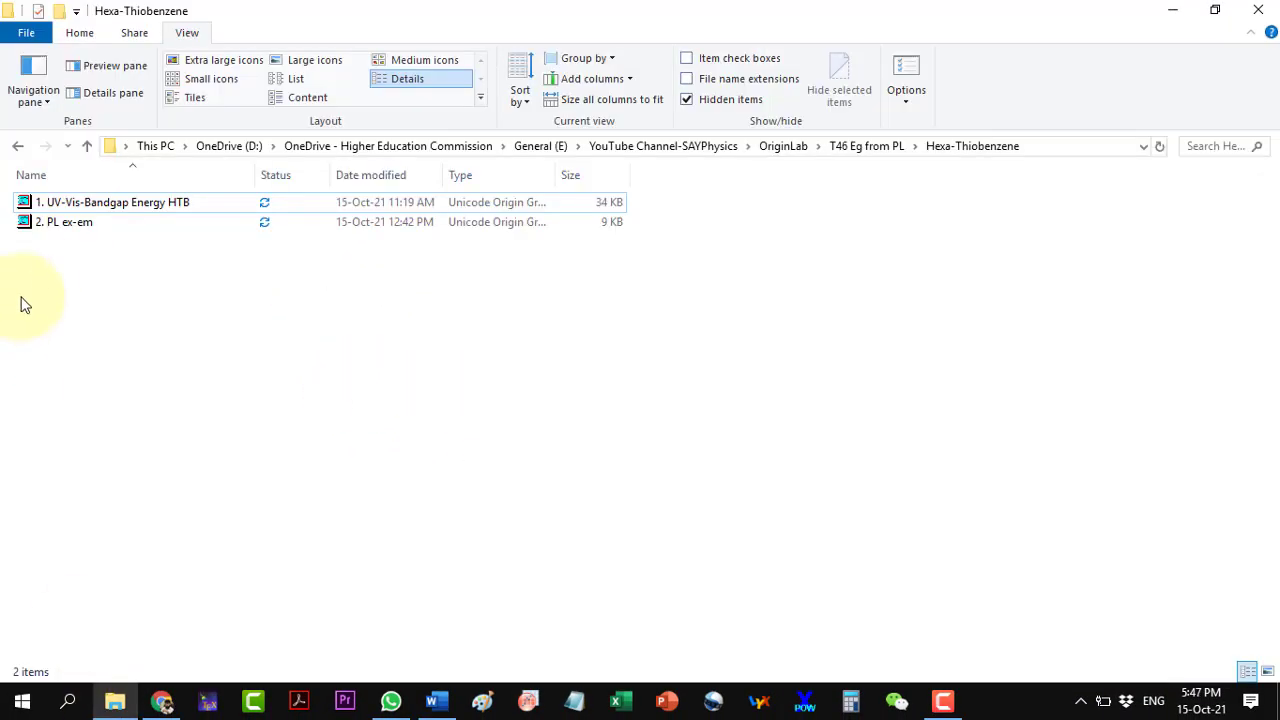
pyautogui.doubleClick(63, 224)
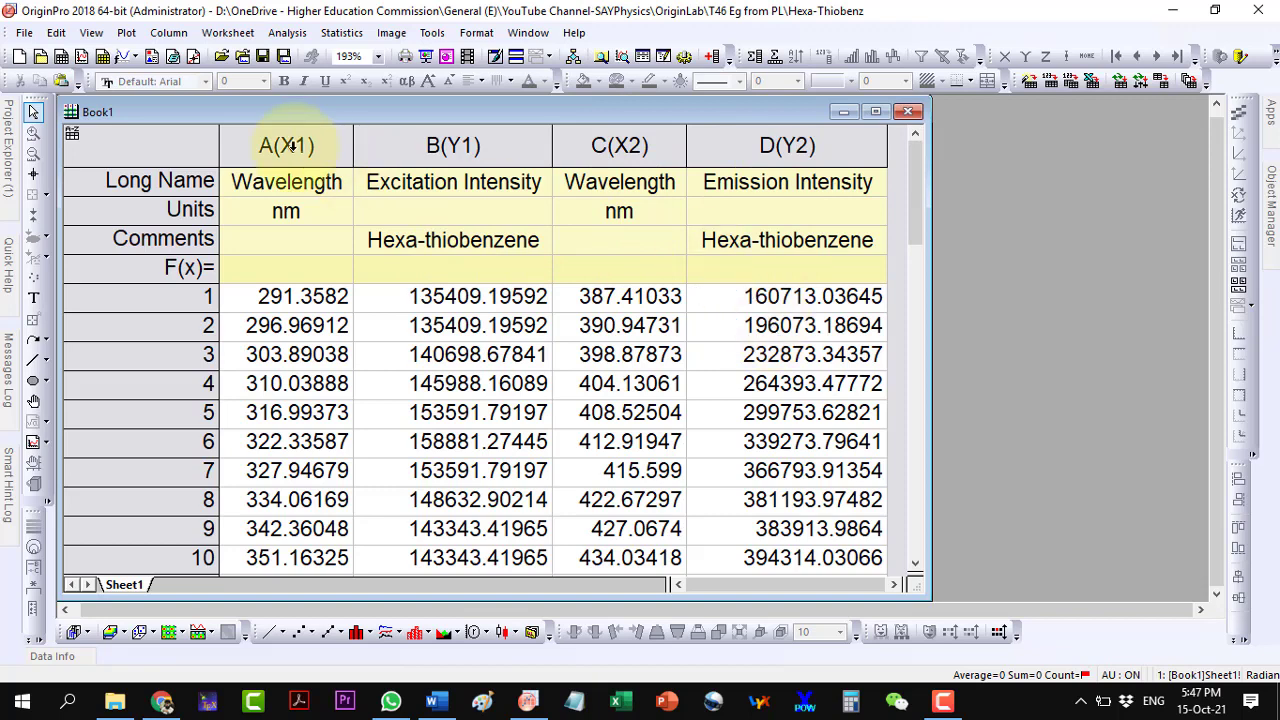
# Plot Excitation Intensity against Wavelength as Graph1, moved up-left and enlarged
pyautogui.moveTo(300, 143); pyautogui.dragTo(366, 143)
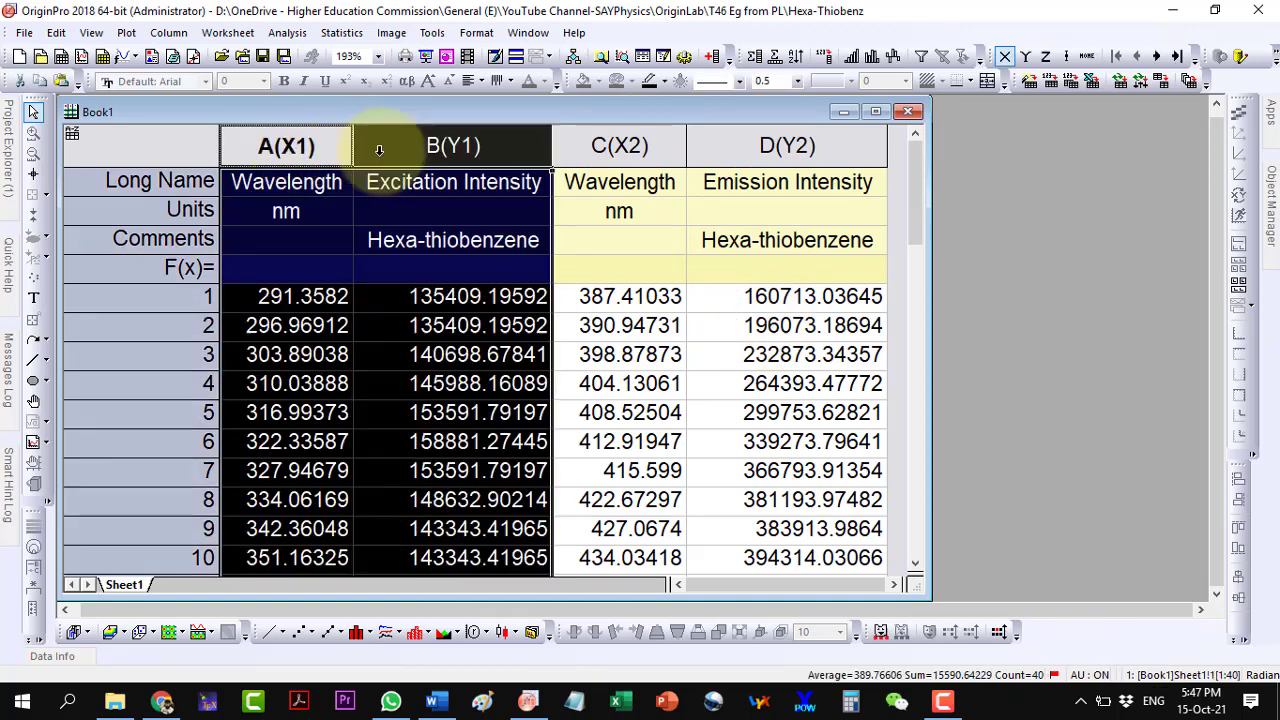
pyautogui.click(266, 631)
pyautogui.moveTo(410, 131); pyautogui.dragTo(402, 113)
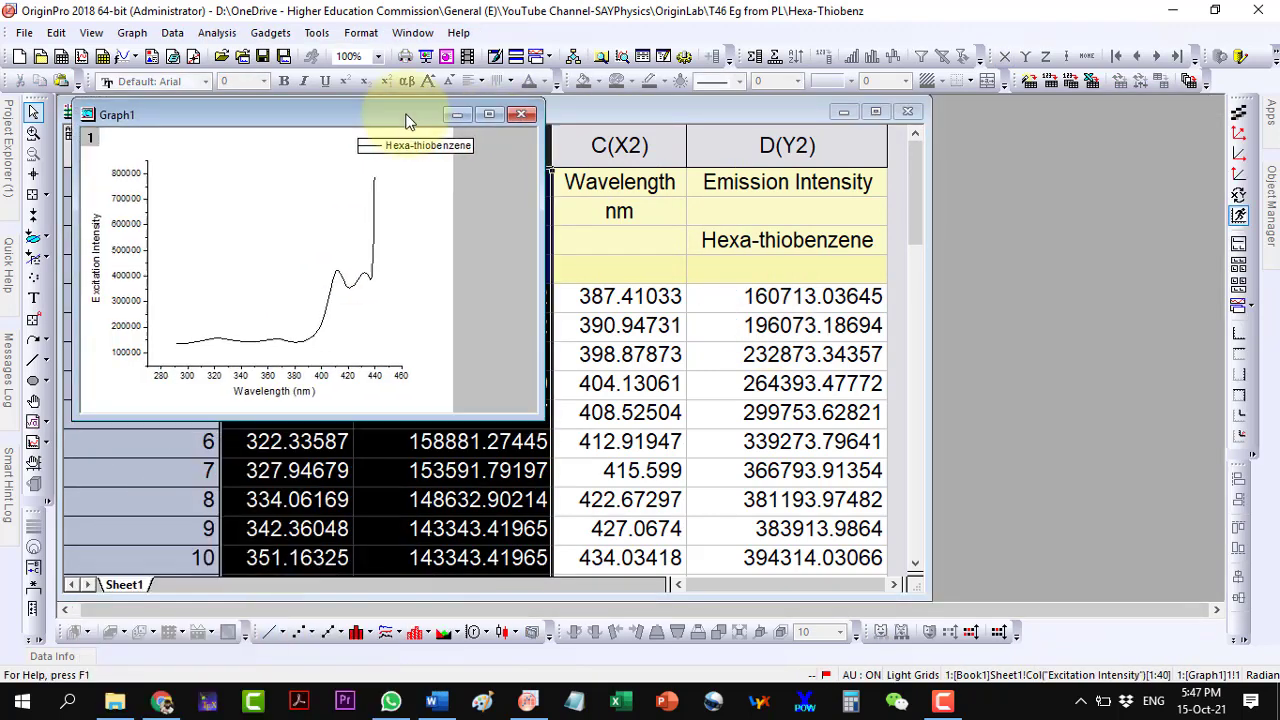
pyautogui.moveTo(545, 420); pyautogui.dragTo(693, 600)
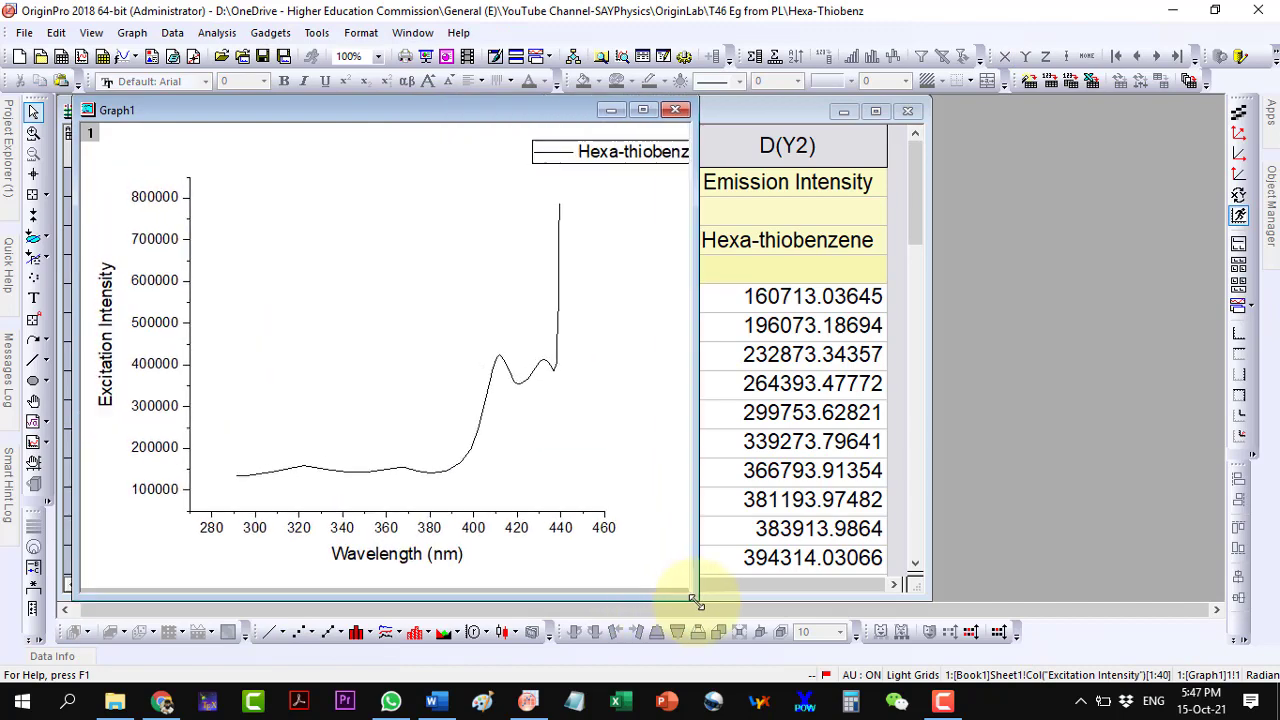
pyautogui.click(776, 140)
# Plot Emission Intensity against Wavelength as Graph2, placed on the right and enlarged
pyautogui.moveTo(618, 145); pyautogui.dragTo(785, 145)
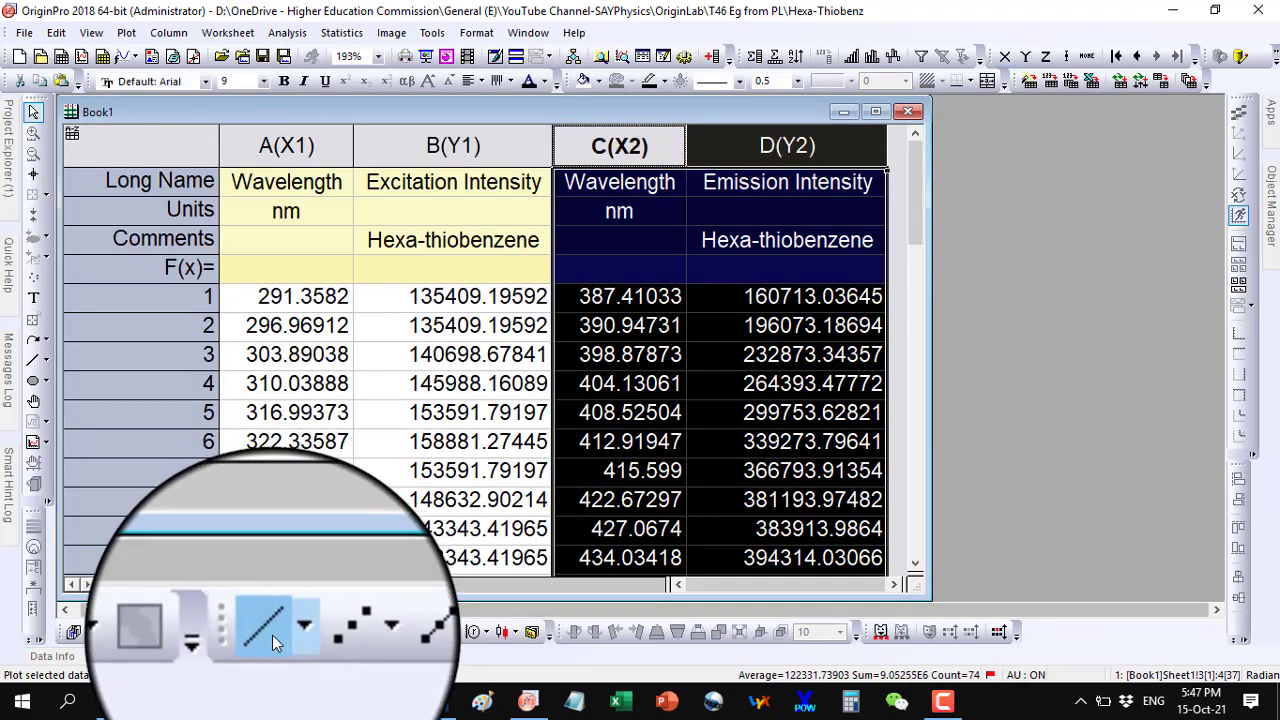
pyautogui.click(266, 631)
pyautogui.moveTo(231, 151); pyautogui.dragTo(731, 123)
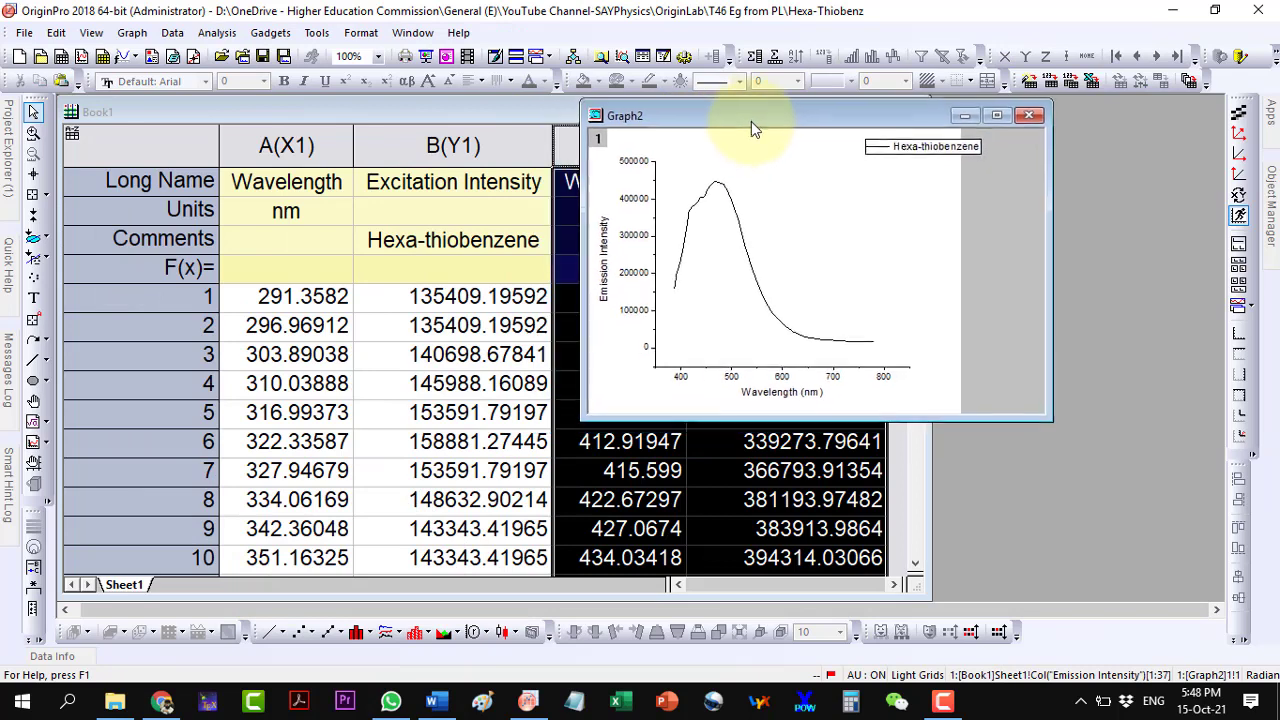
pyautogui.moveTo(1047, 414); pyautogui.dragTo(1218, 600)
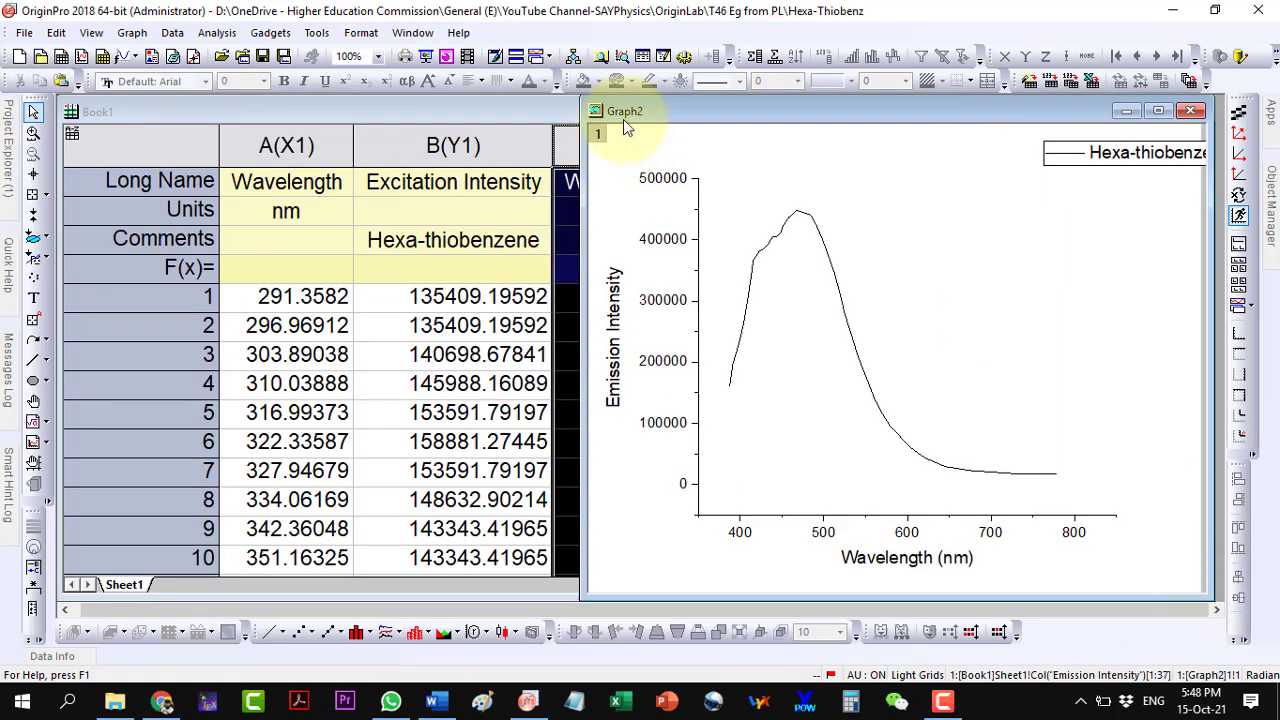
pyautogui.click(570, 120)
# Make the excitation curve in Graph1 blue with line width 5
pyautogui.click(841, 112)
pyautogui.click(400, 108)
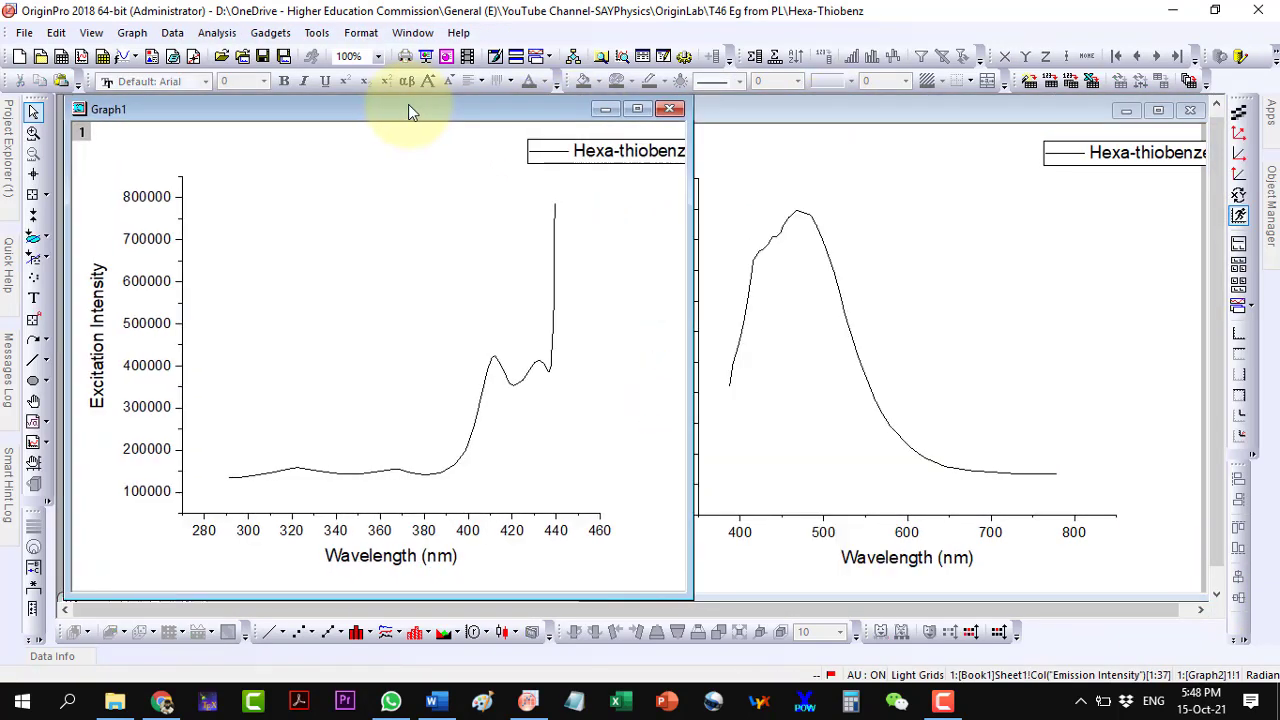
pyautogui.click(437, 477)
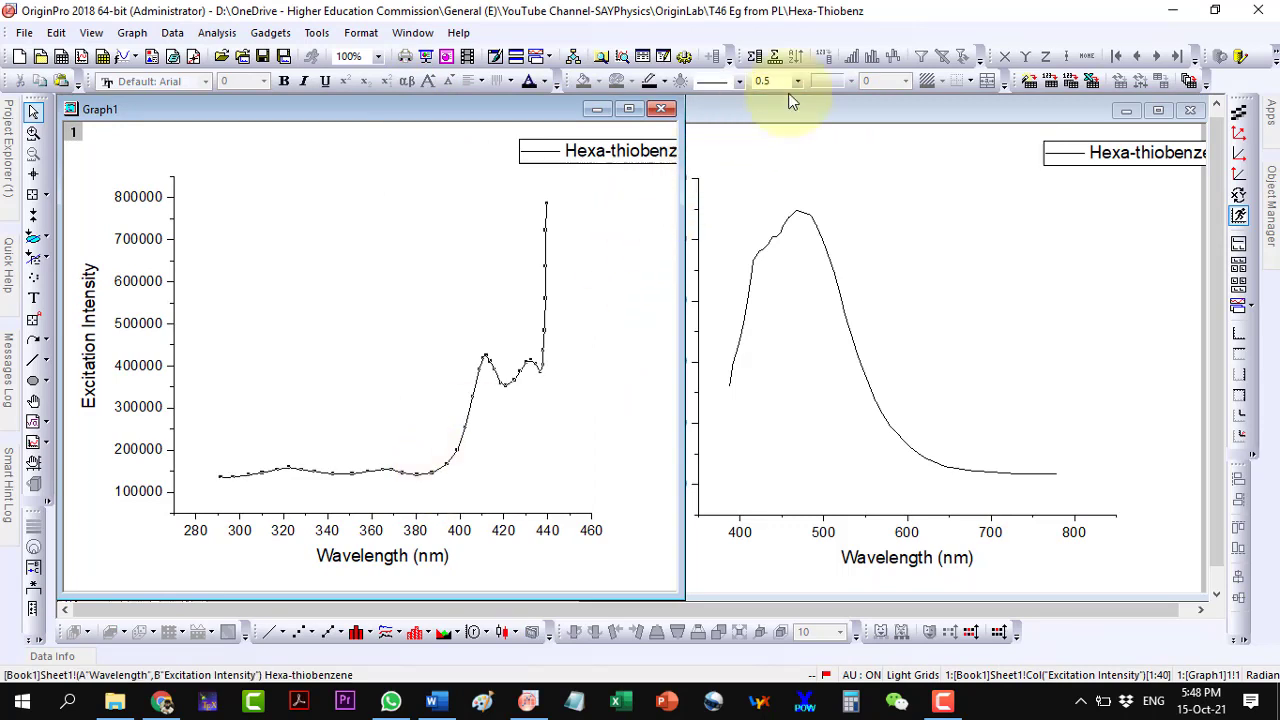
pyautogui.click(760, 82)
pyautogui.click(764, 190)
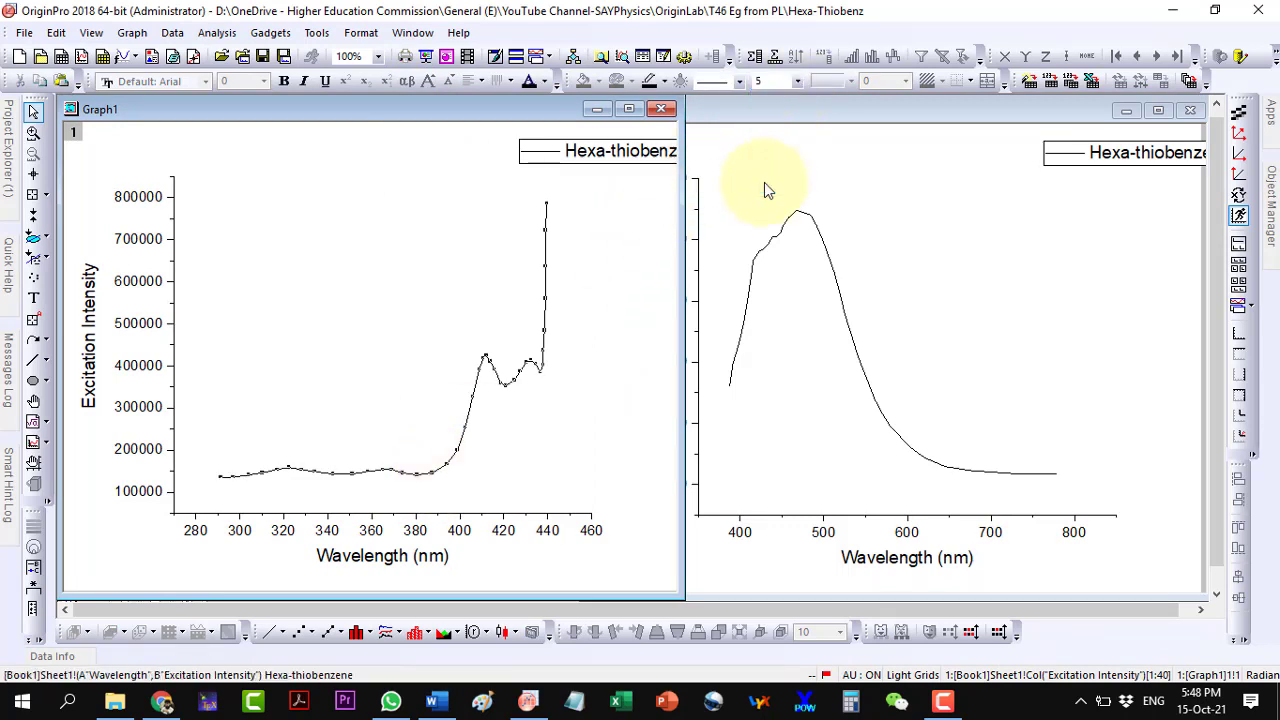
pyautogui.click(660, 81)
pyautogui.click(705, 127)
# Make the emission curve in Graph2 red with line width 5
pyautogui.click(770, 248)
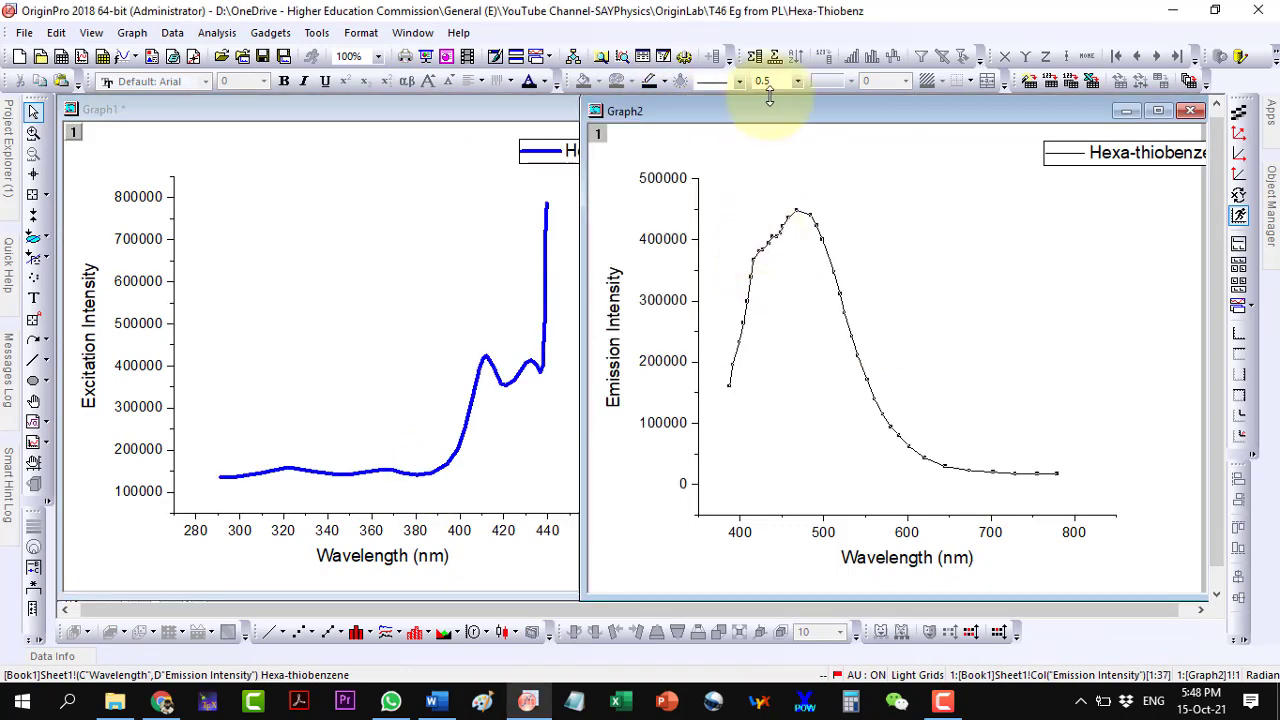
pyautogui.click(762, 82)
pyautogui.click(780, 180)
pyautogui.click(663, 84)
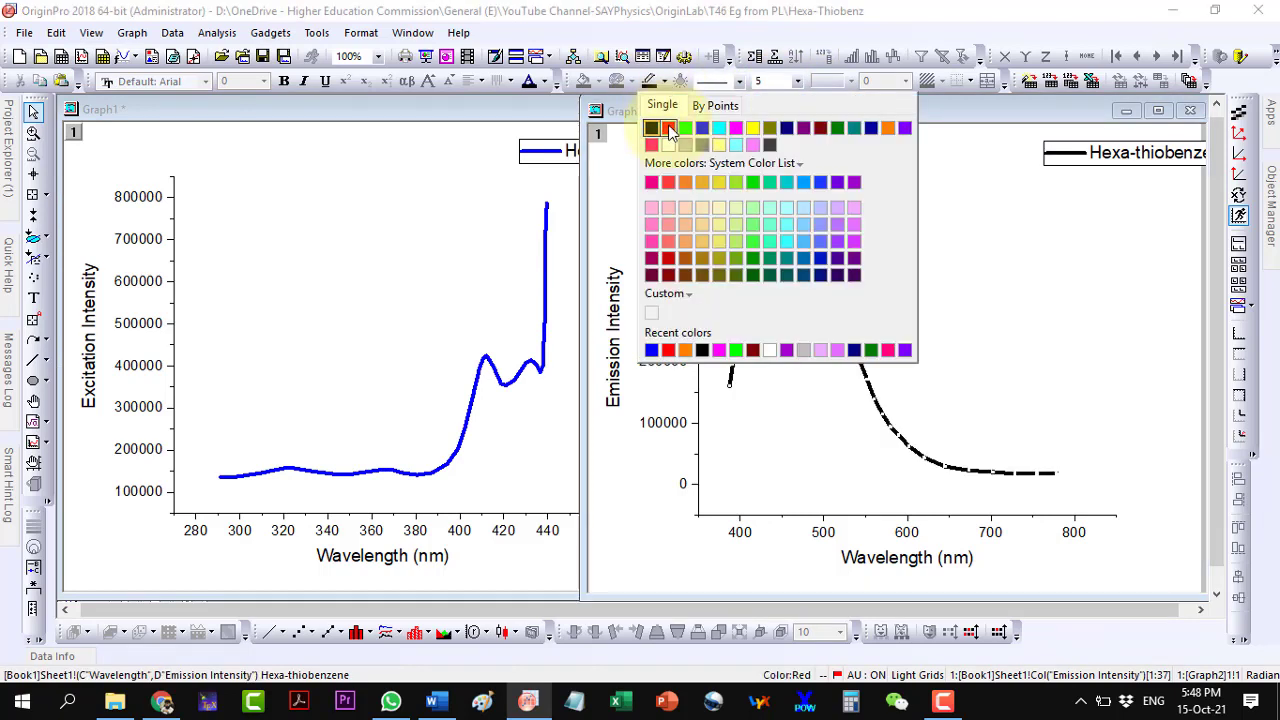
pyautogui.click(668, 128)
pyautogui.click(512, 410)
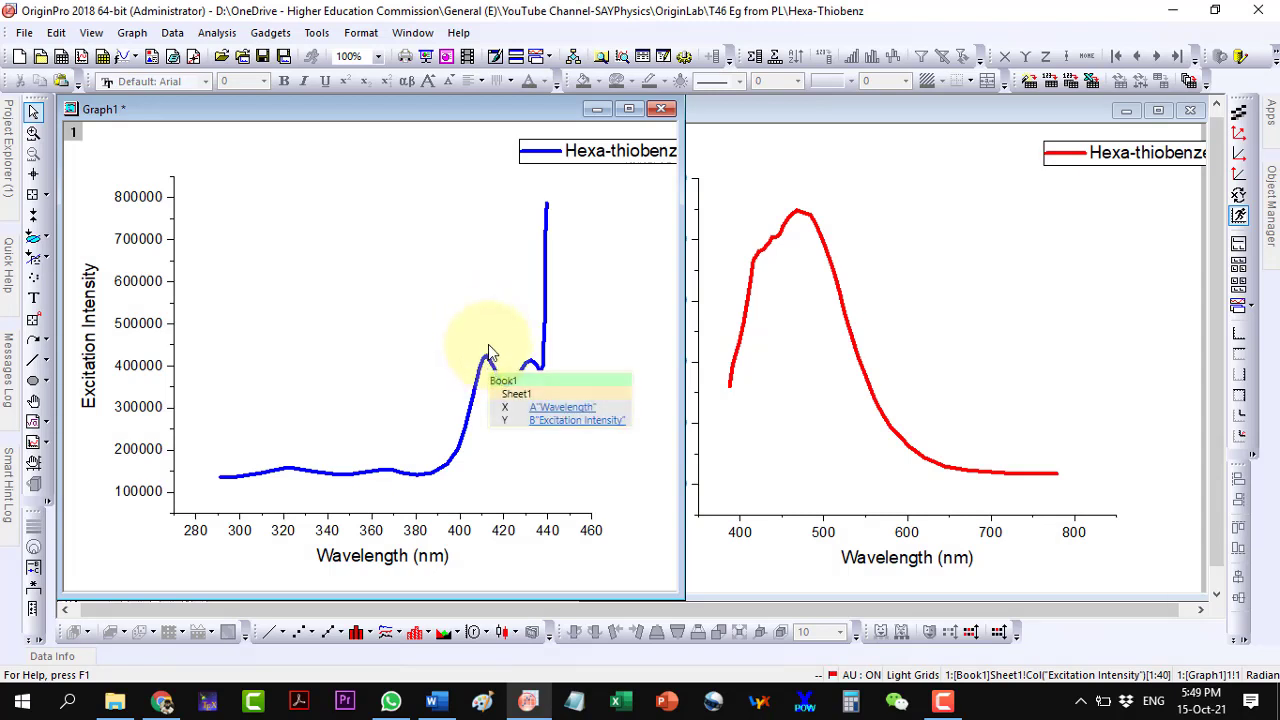
# Read the blue excitation peak at X = 412.04 nm with the Data Reader, then bring up Calculator
pyautogui.moveTo(490, 369)
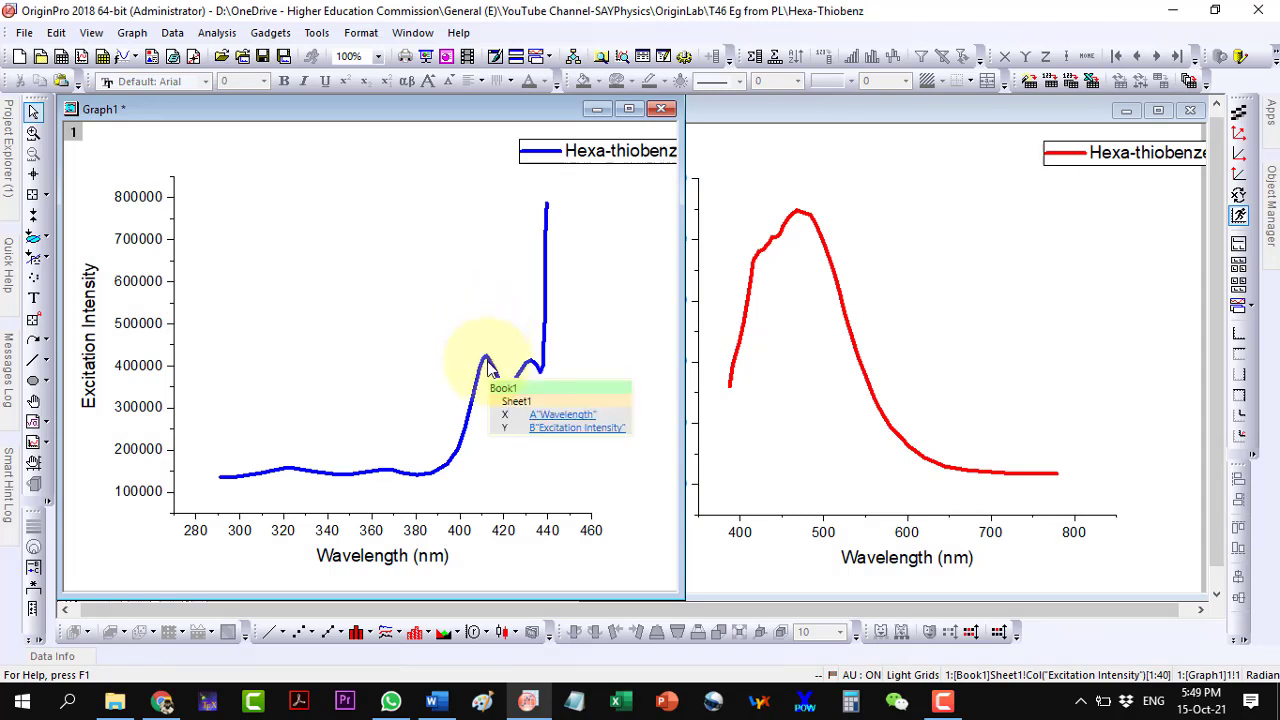
pyautogui.click(33, 194)
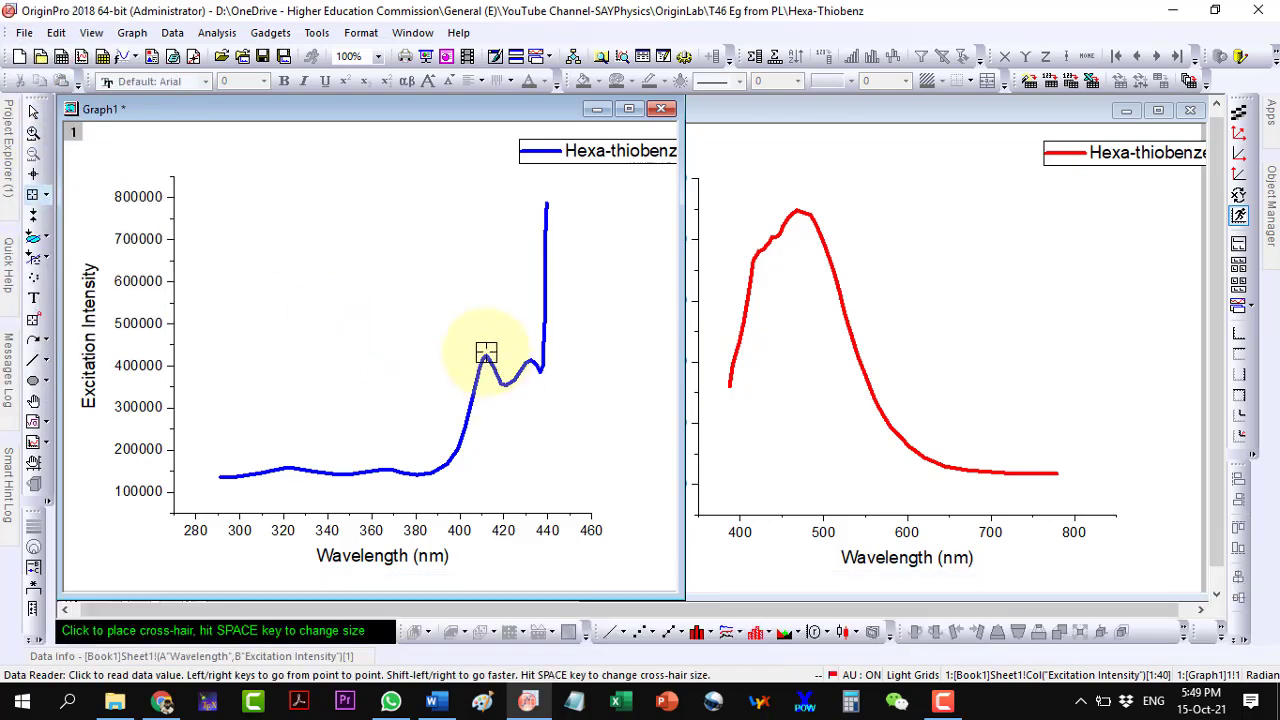
pyautogui.click(486, 352)
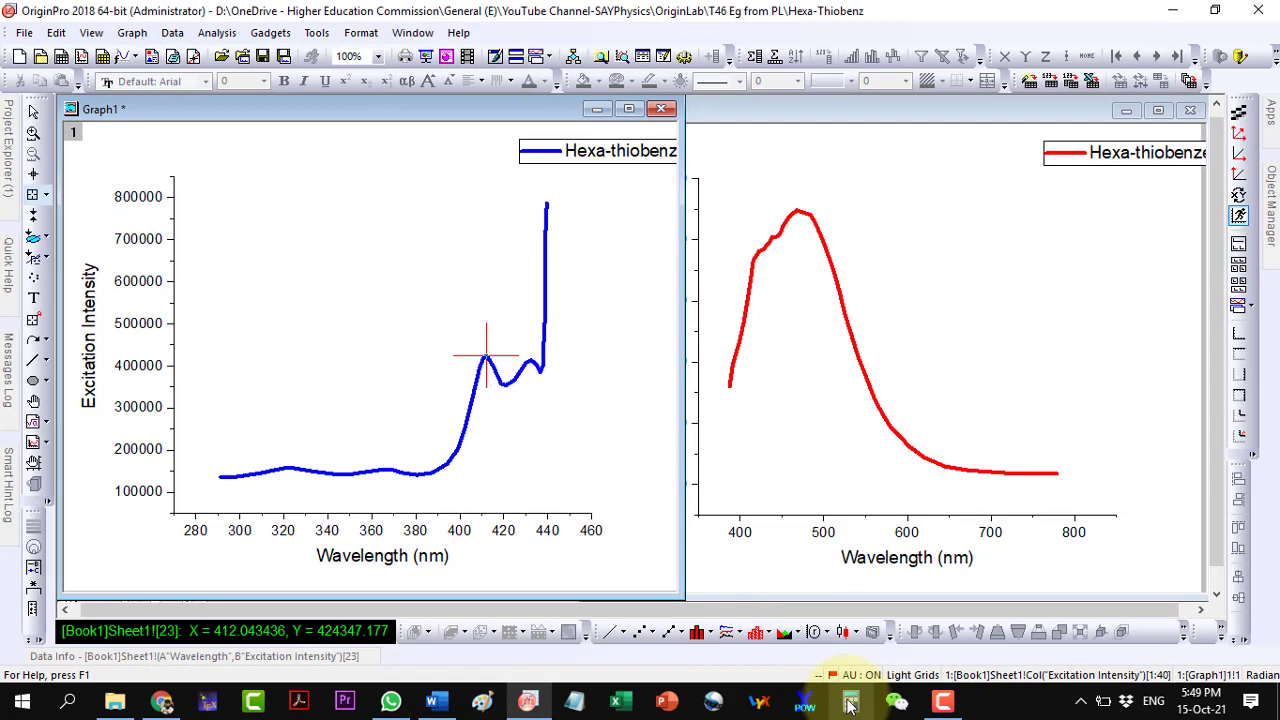
pyautogui.click(850, 704)
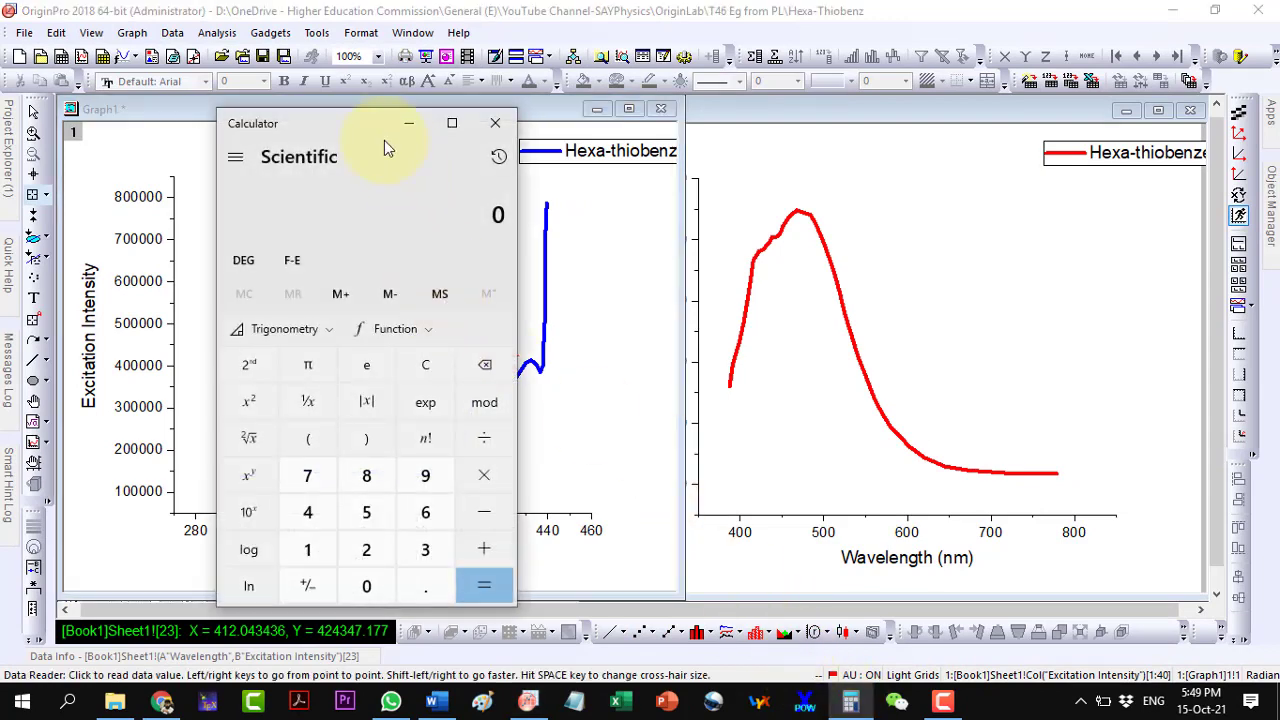
# Move Calculator over the right graph and compute 1240/412 = 3.0097
pyautogui.moveTo(375, 130); pyautogui.dragTo(794, 114)
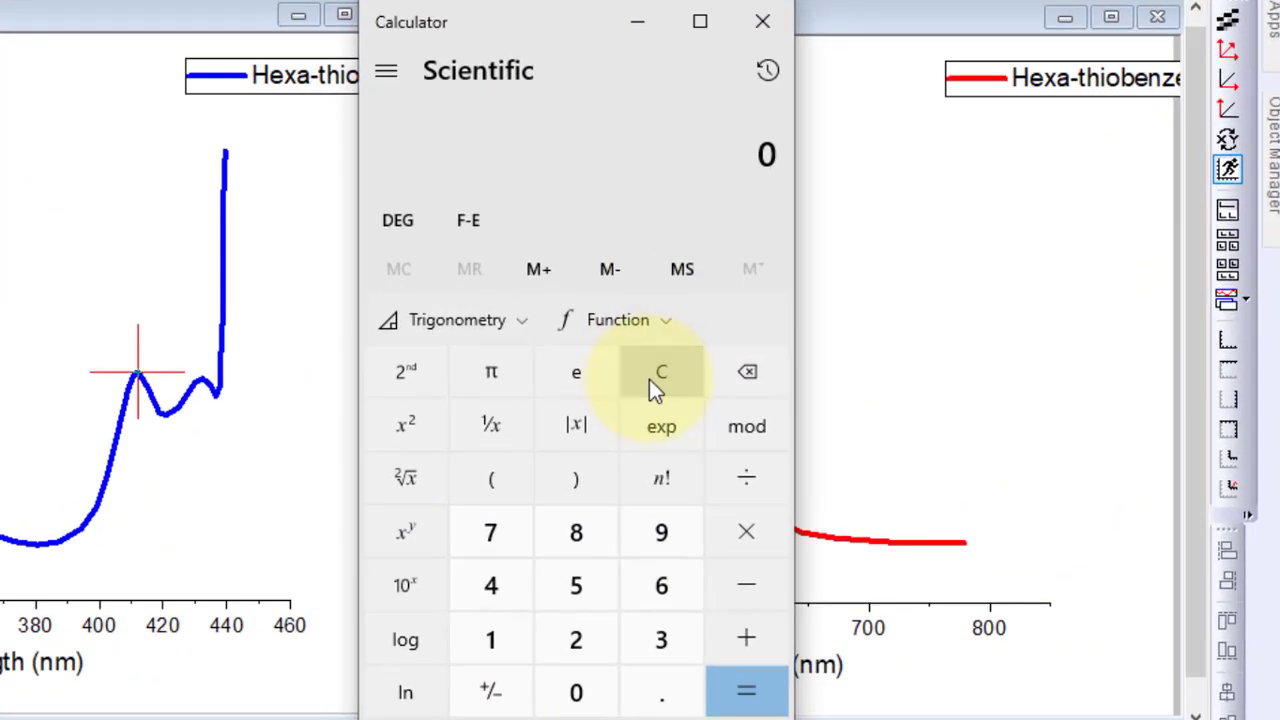
pyautogui.write('1240')
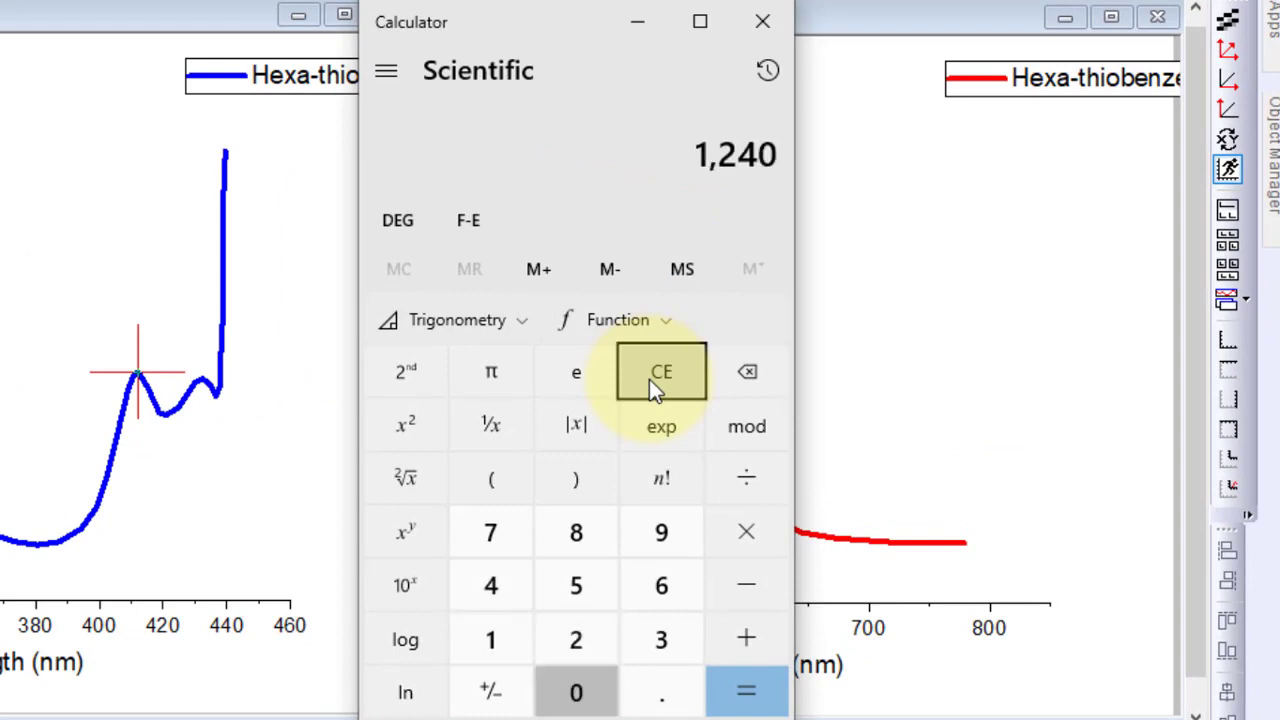
pyautogui.write('/')
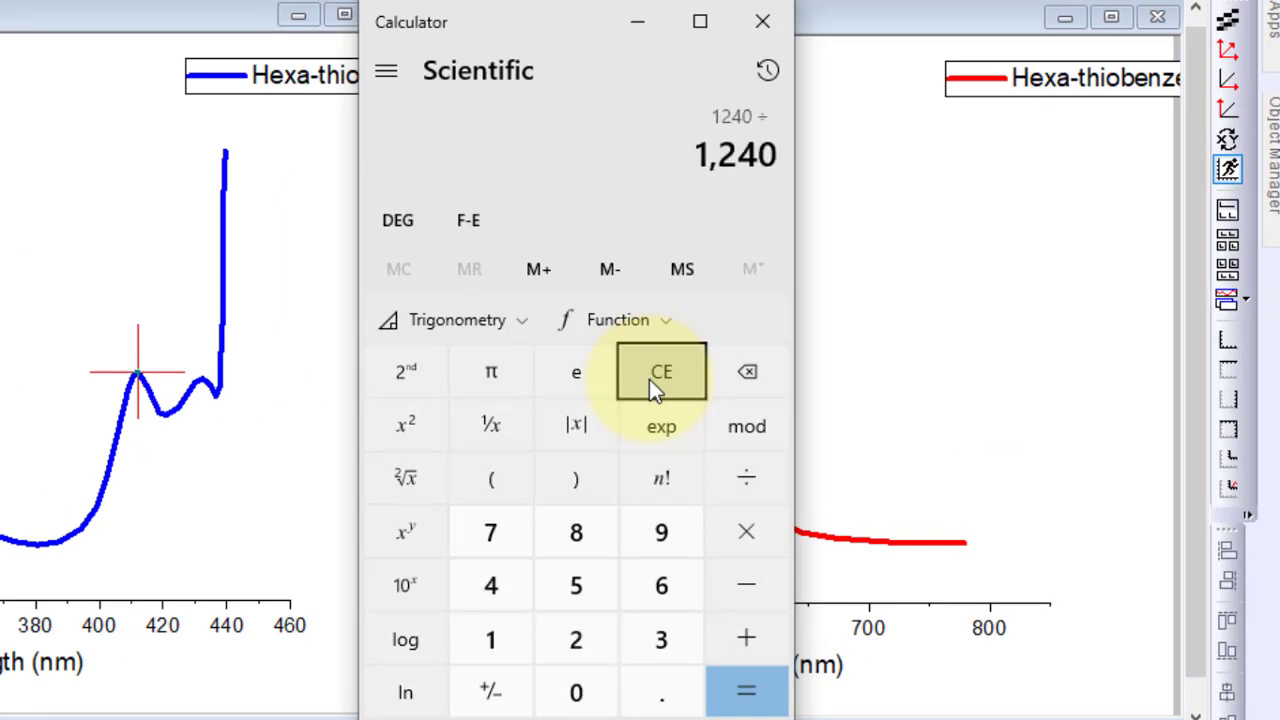
pyautogui.write('412')
pyautogui.press('Return')
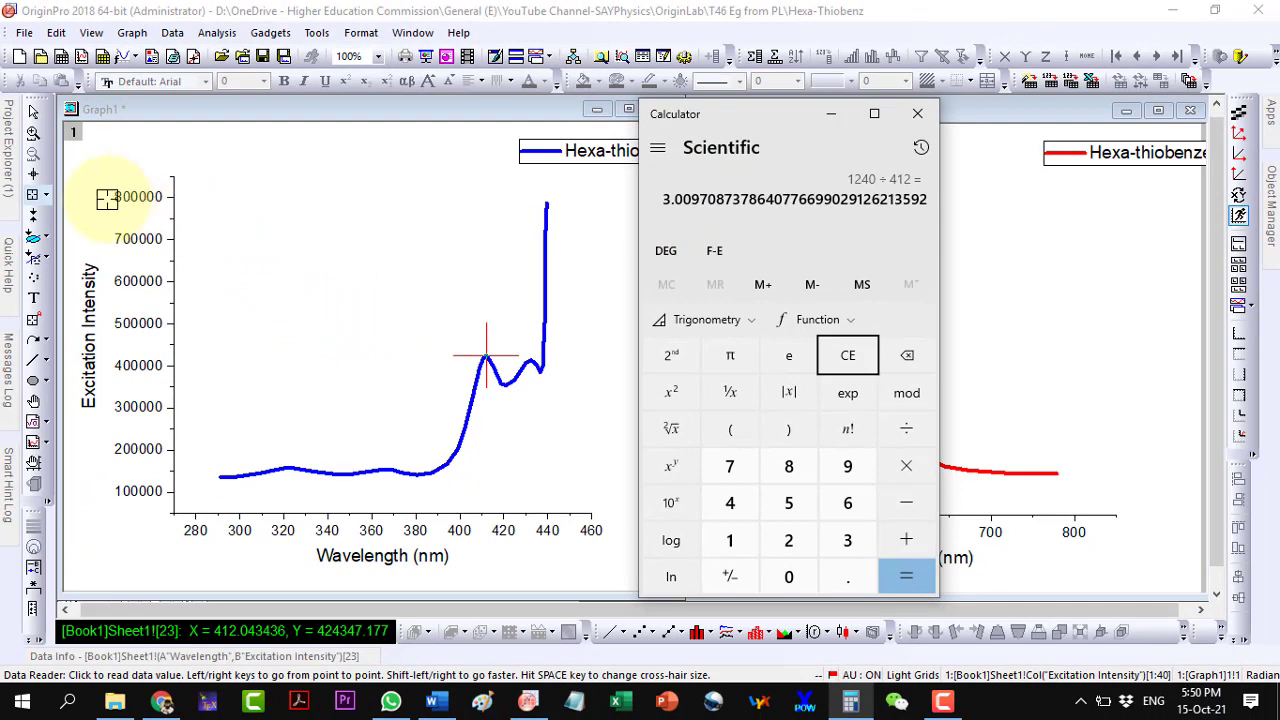
# Back in Origin, label the excitation graph 'Eg=3.0 eV' beside the blue curve
pyautogui.click(33, 113)
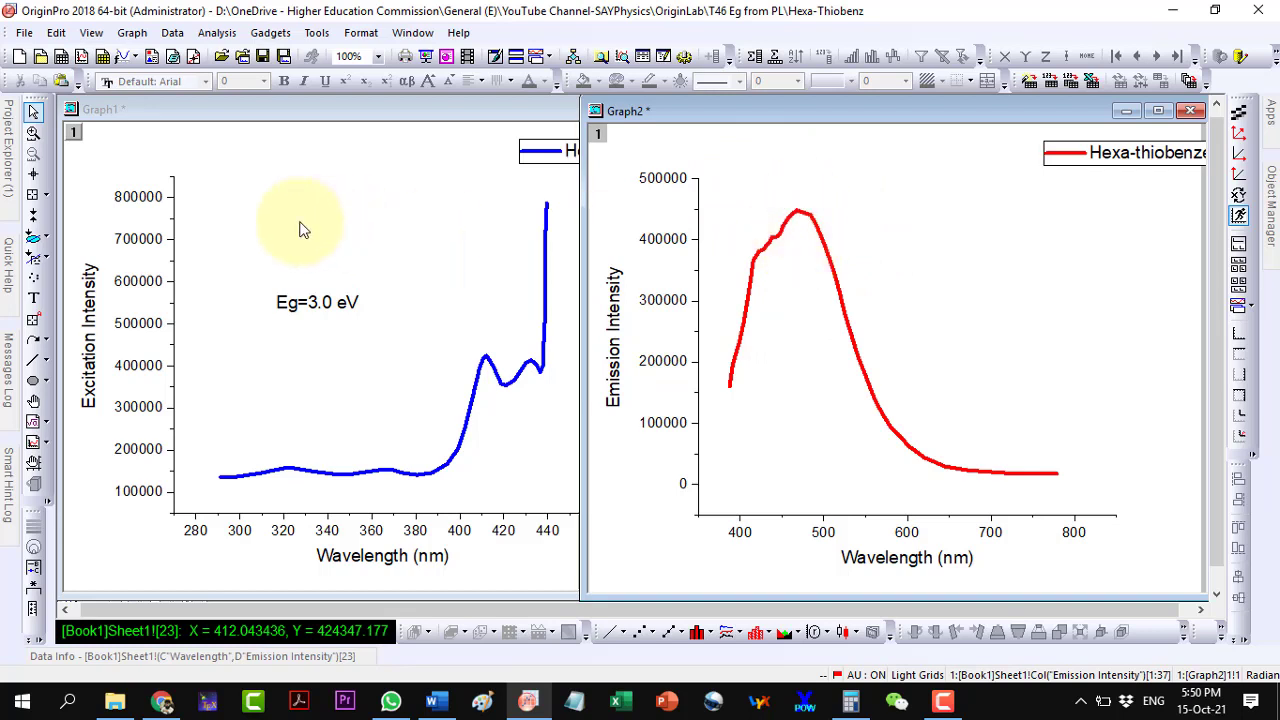
# Read the red emission peak at X = 467.47 nm with the Data Reader, then reopen Calculator
pyautogui.click(33, 195)
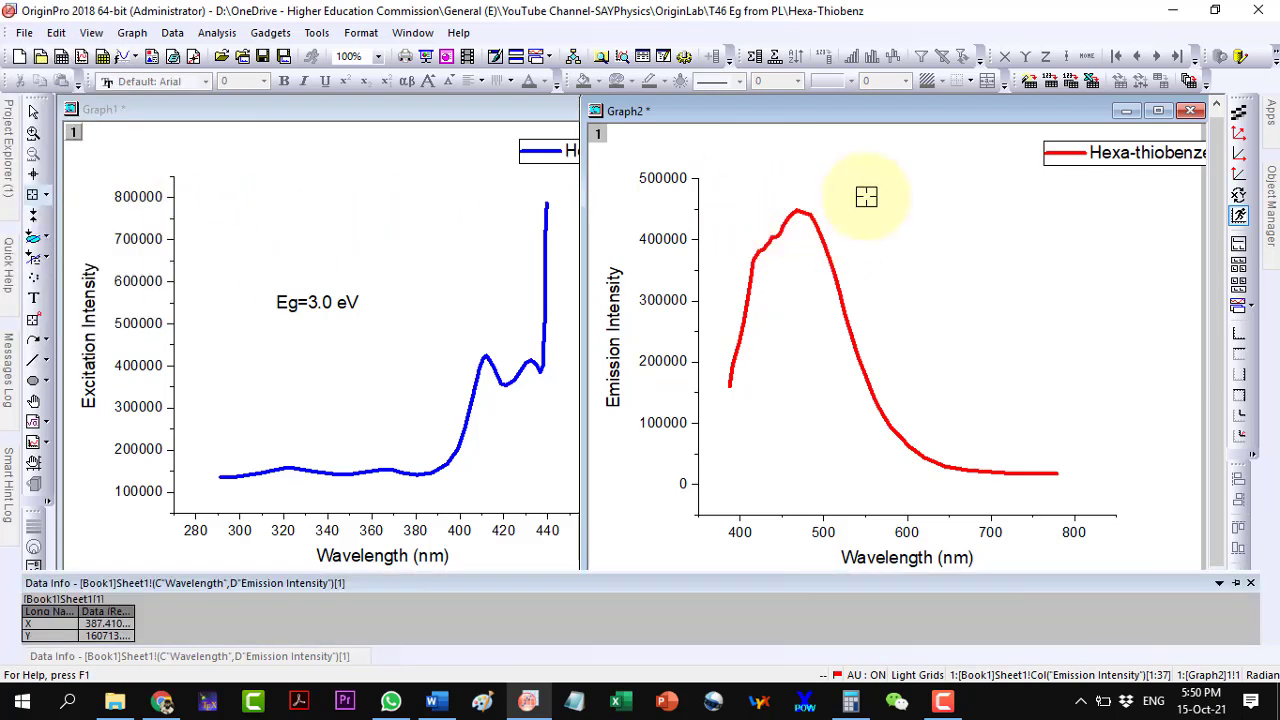
pyautogui.click(797, 210)
pyautogui.click(797, 210)
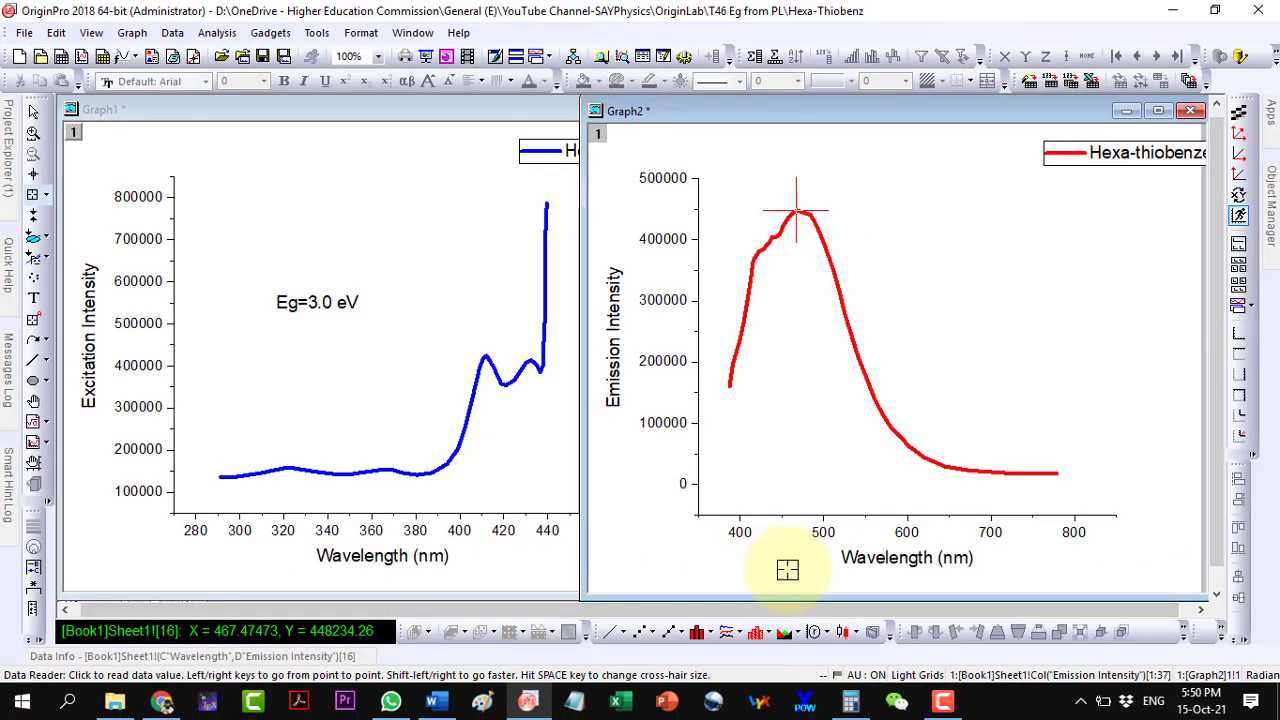
pyautogui.click(851, 702)
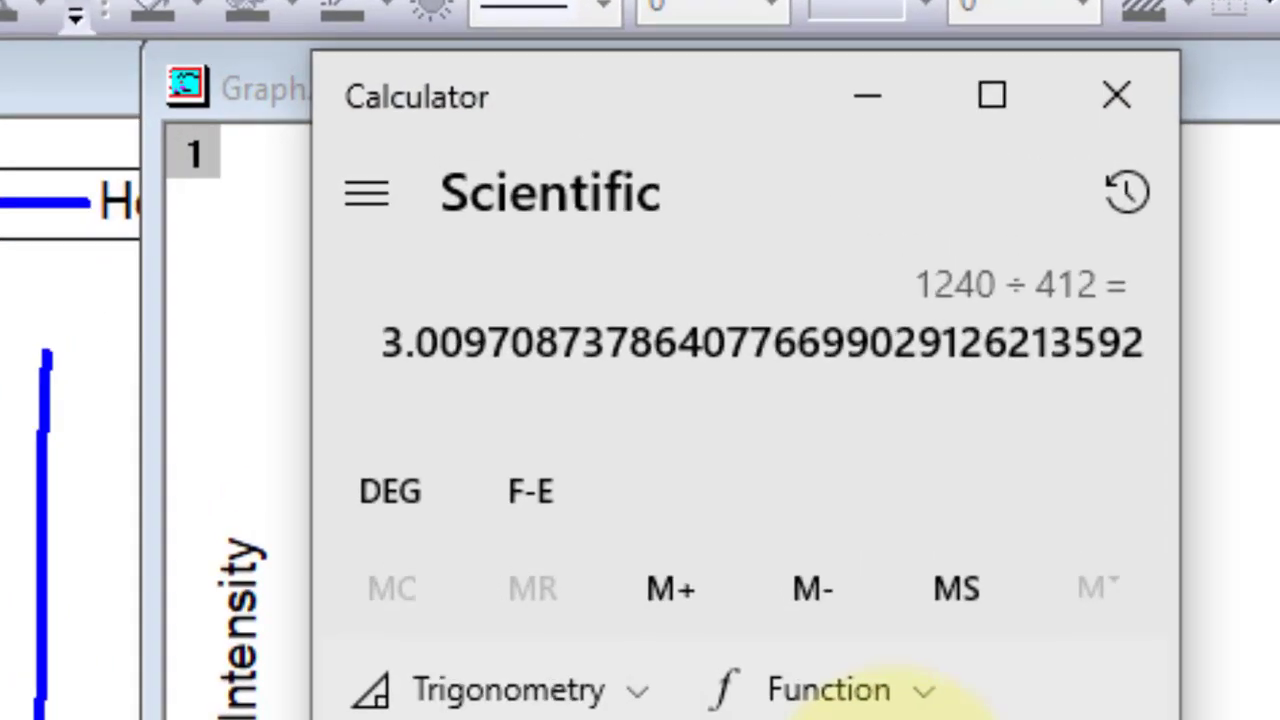
# Clear Calculator, compute 1240/467.5 = 2.6524, then minimise it to reveal the graphs
pyautogui.click(852, 386)
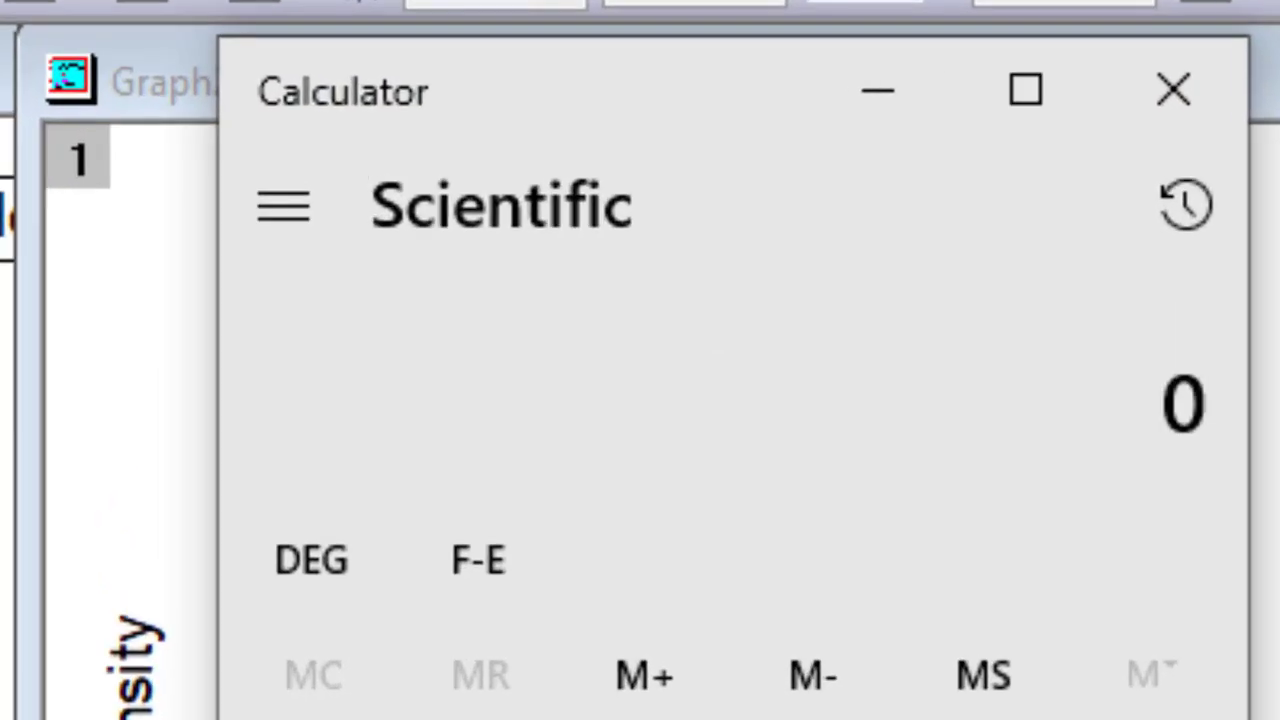
pyautogui.write('1,240')
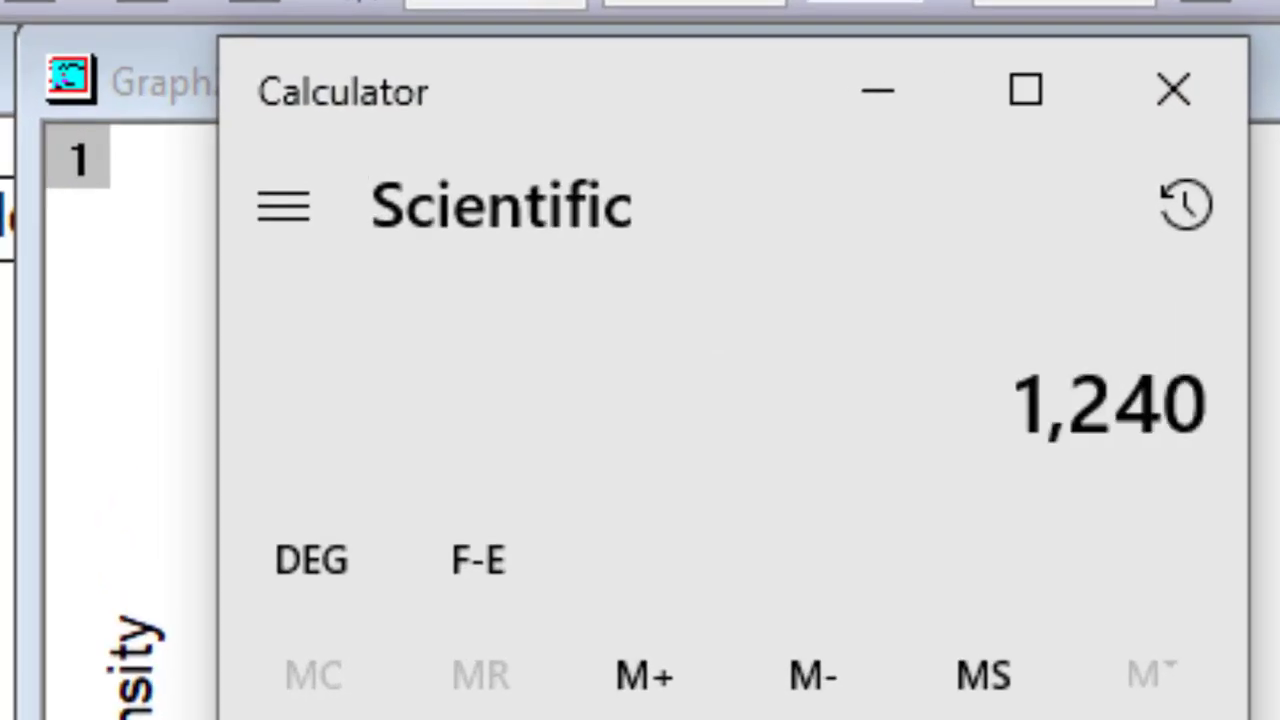
pyautogui.press('/')
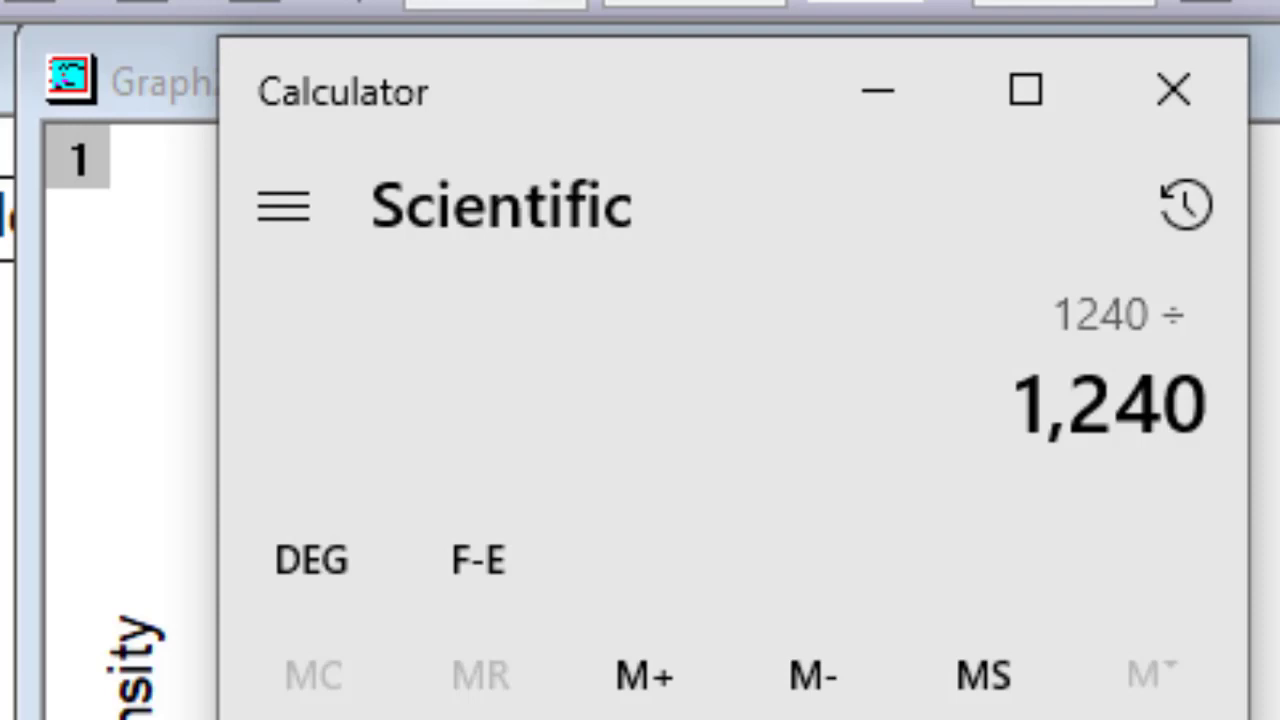
pyautogui.write('467.')
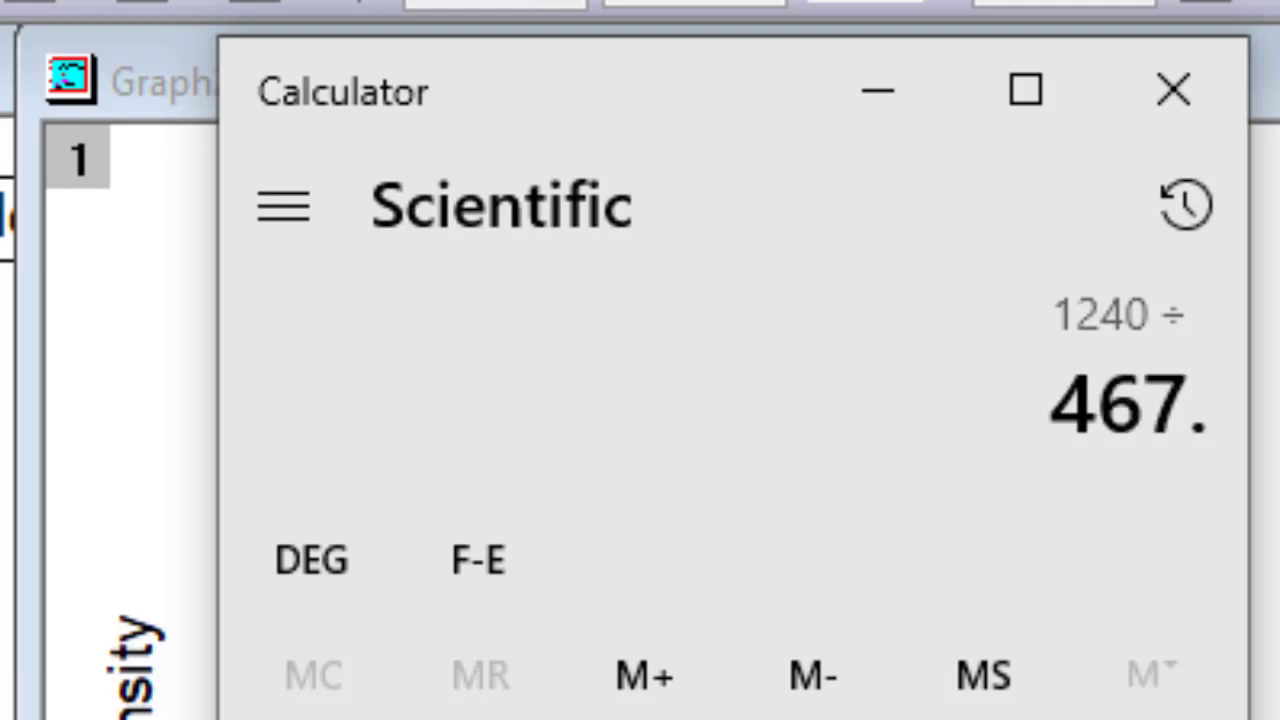
pyautogui.write('5')
pyautogui.press('Return')
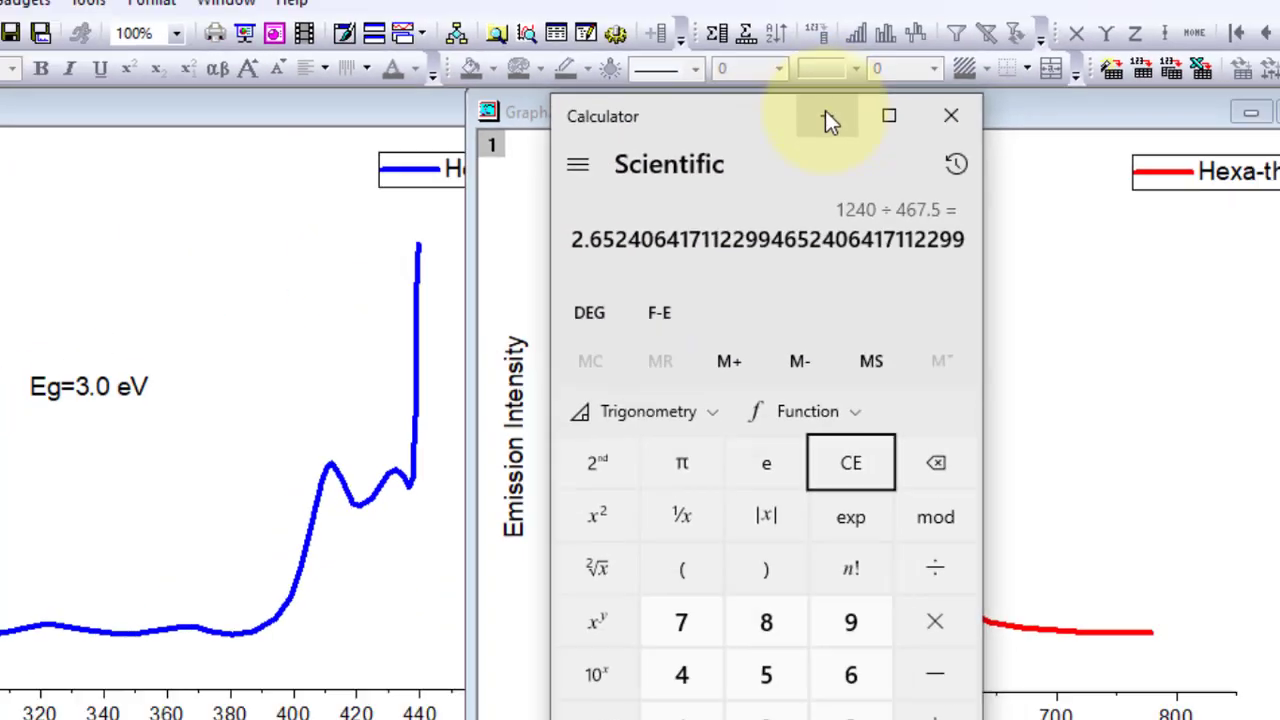
pyautogui.click(878, 90)
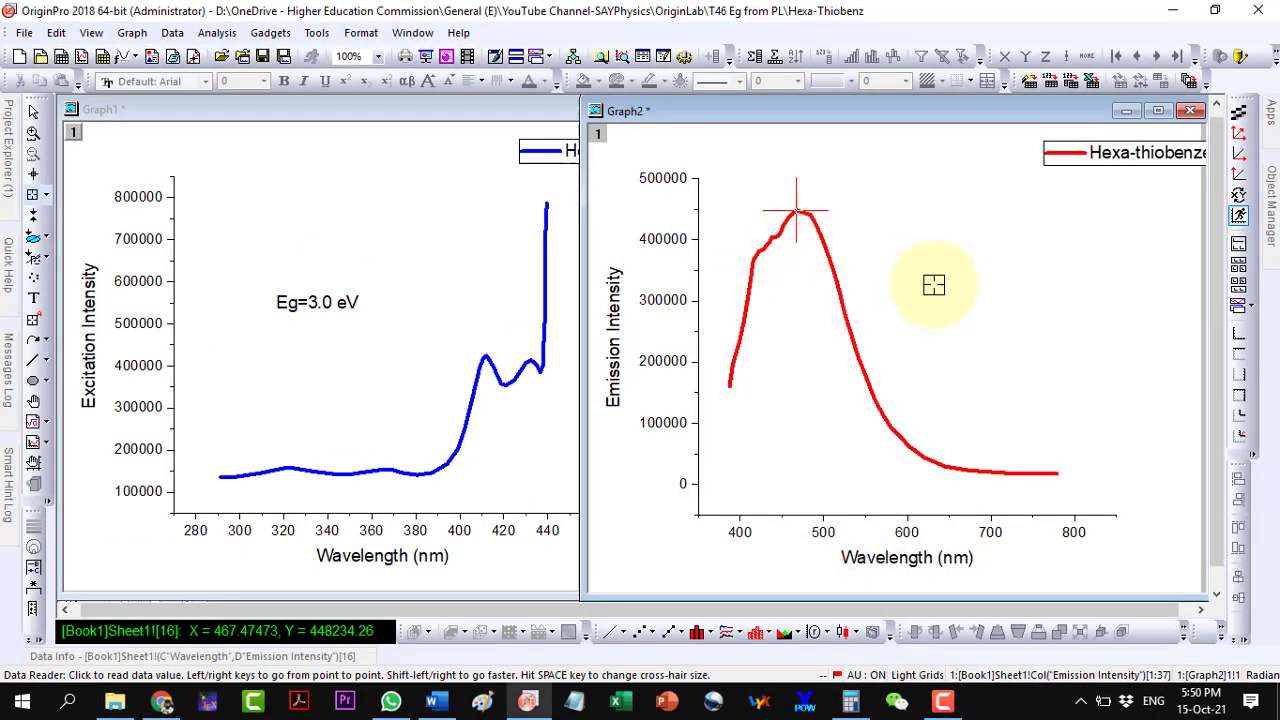
# Add the text label 'Eg=2.6 eV' beside the red peak on the emission graph
pyautogui.click(33, 298)
pyautogui.click(908, 270)
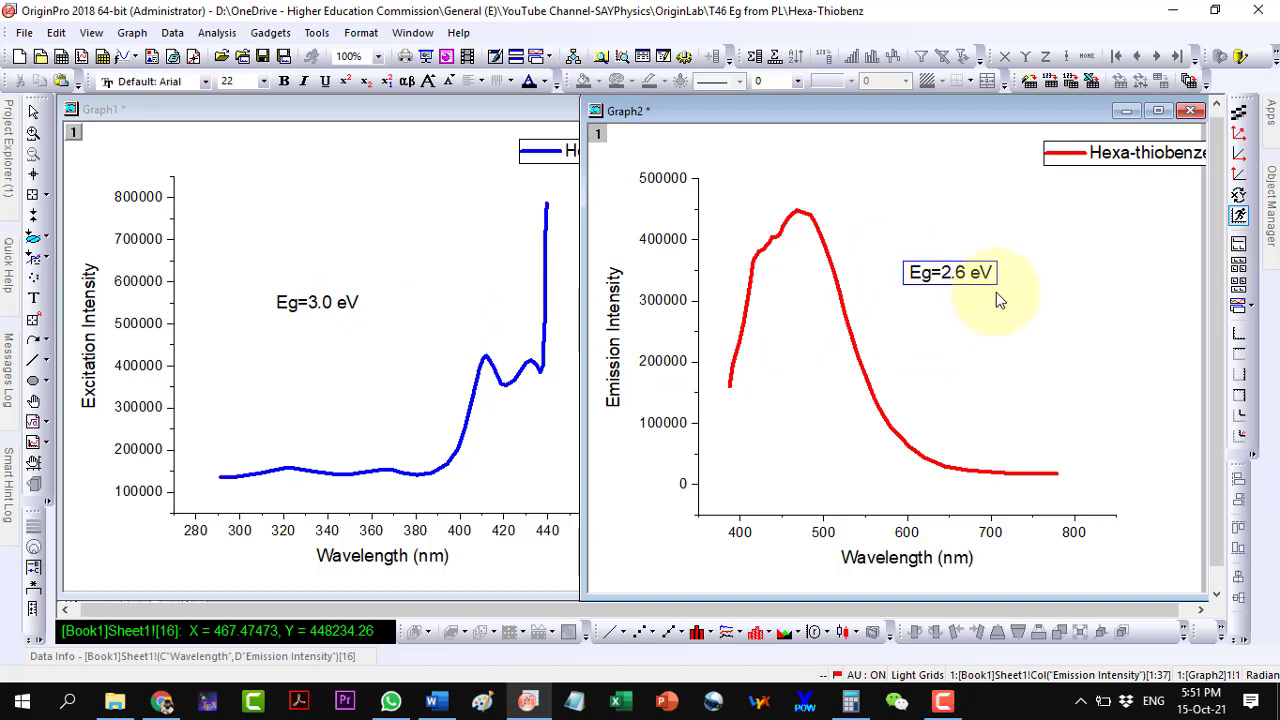
pyautogui.click(947, 329)
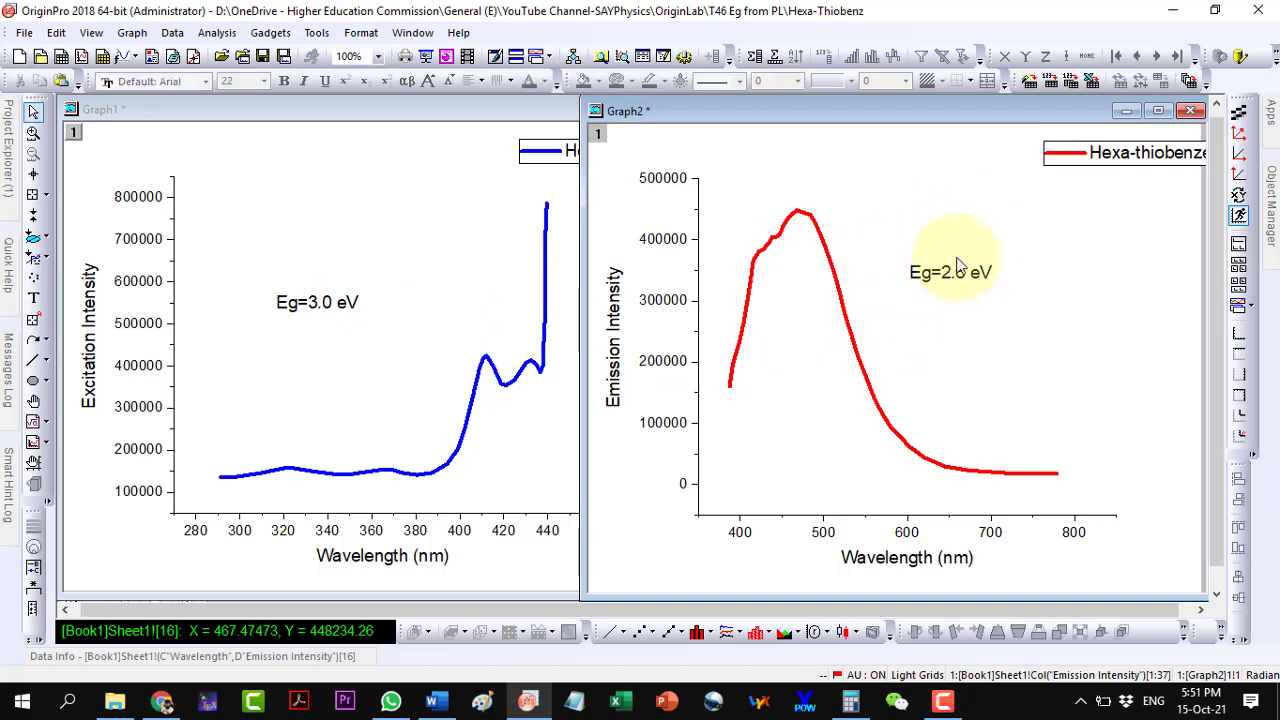